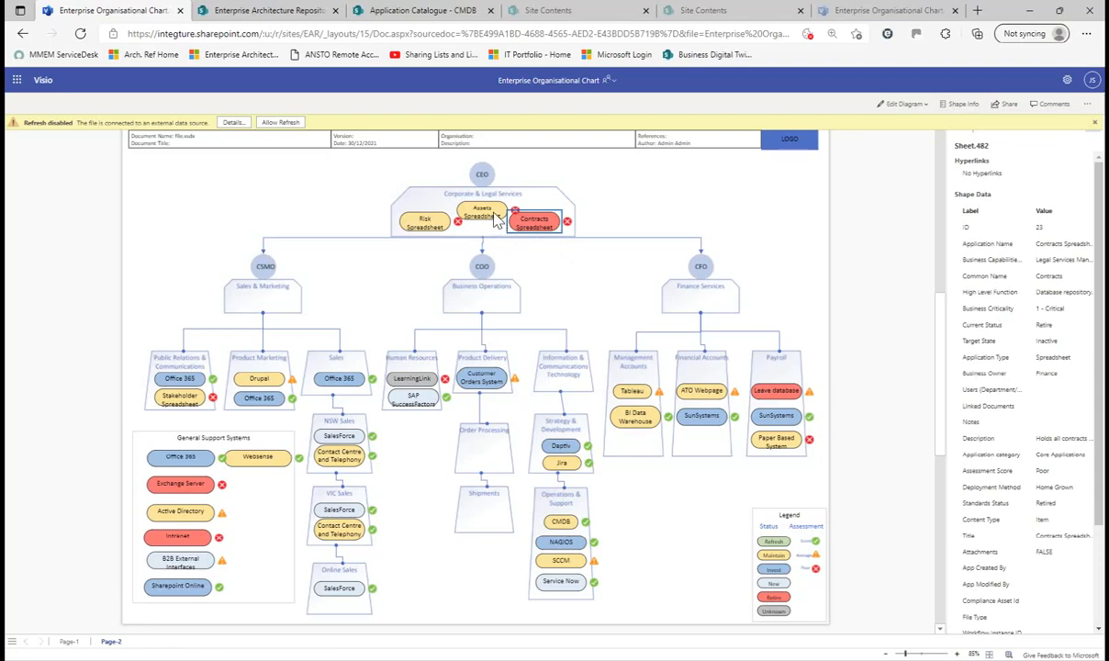
# - Inspect the shape data of the Assets Spreadsheet and Contracts Spreadsheet shapes under Corporate & Legal Services
pyautogui.click(474, 213)
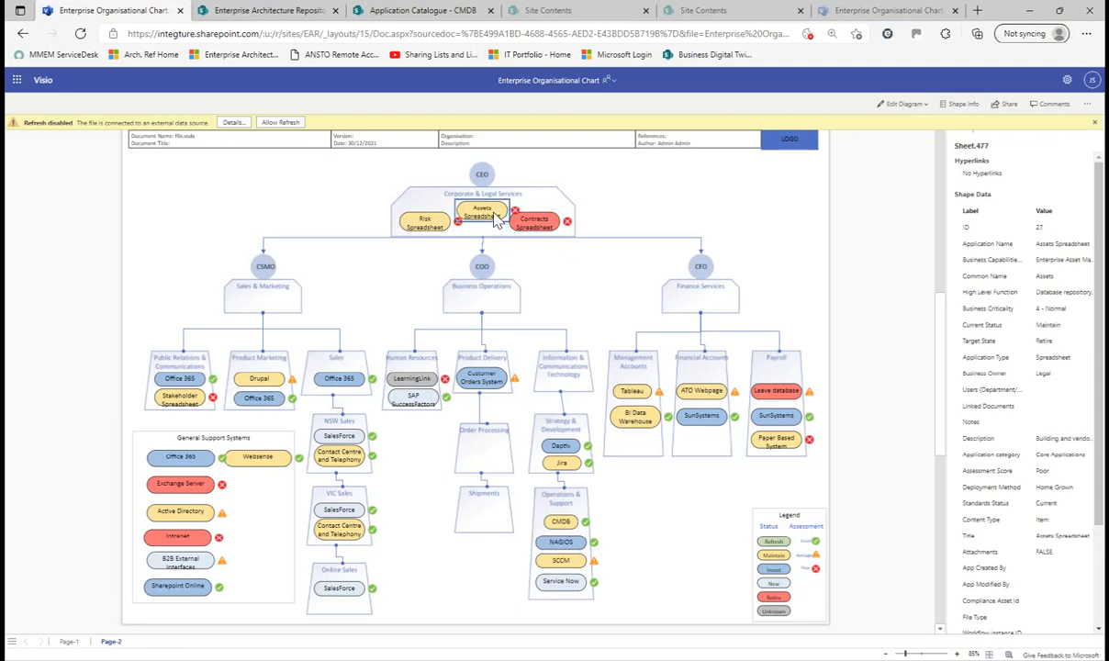
pyautogui.click(549, 218)
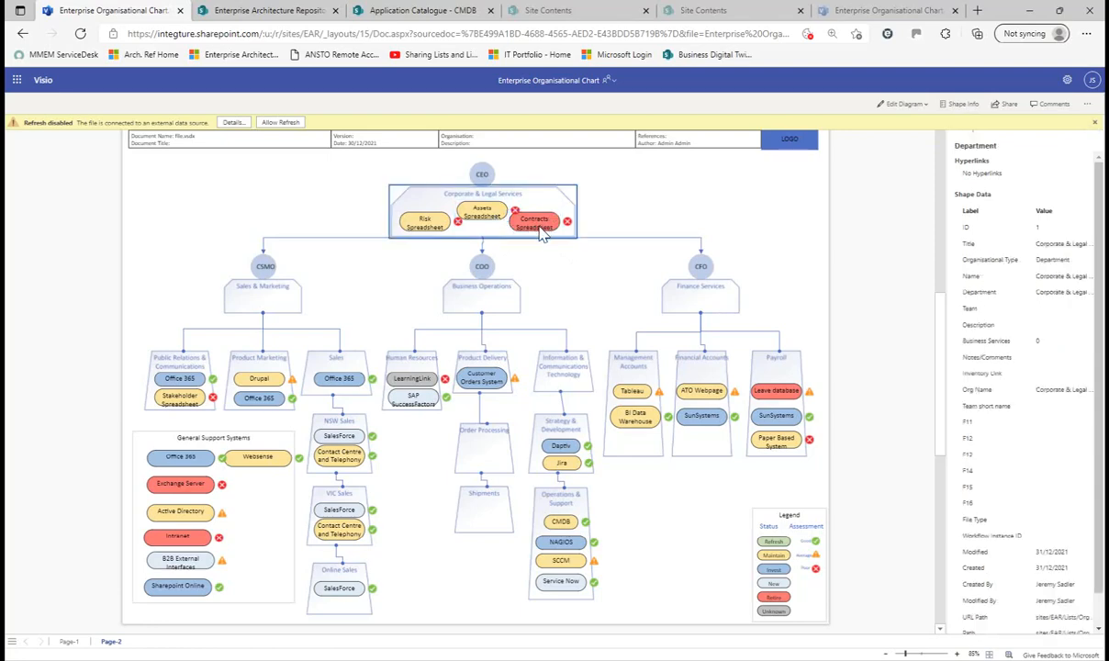
pyautogui.click(541, 231)
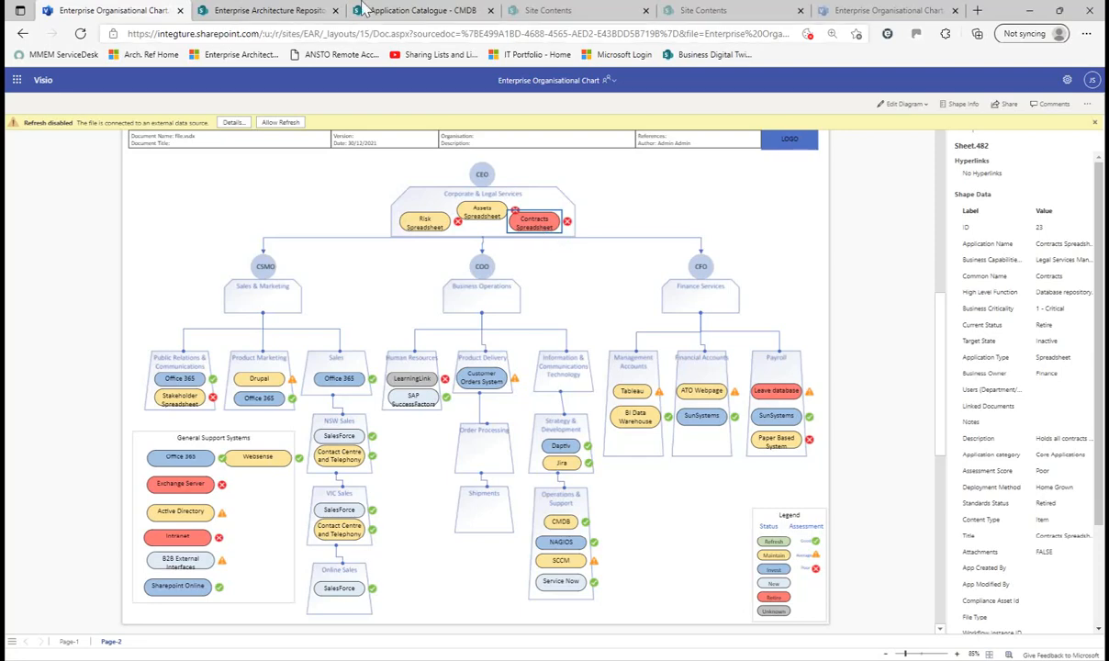
# - Switch to the Enterprise Architecture Repository in SharePoint and copy the link to the CMDB item in the Application Catalogue
pyautogui.click(276, 11)
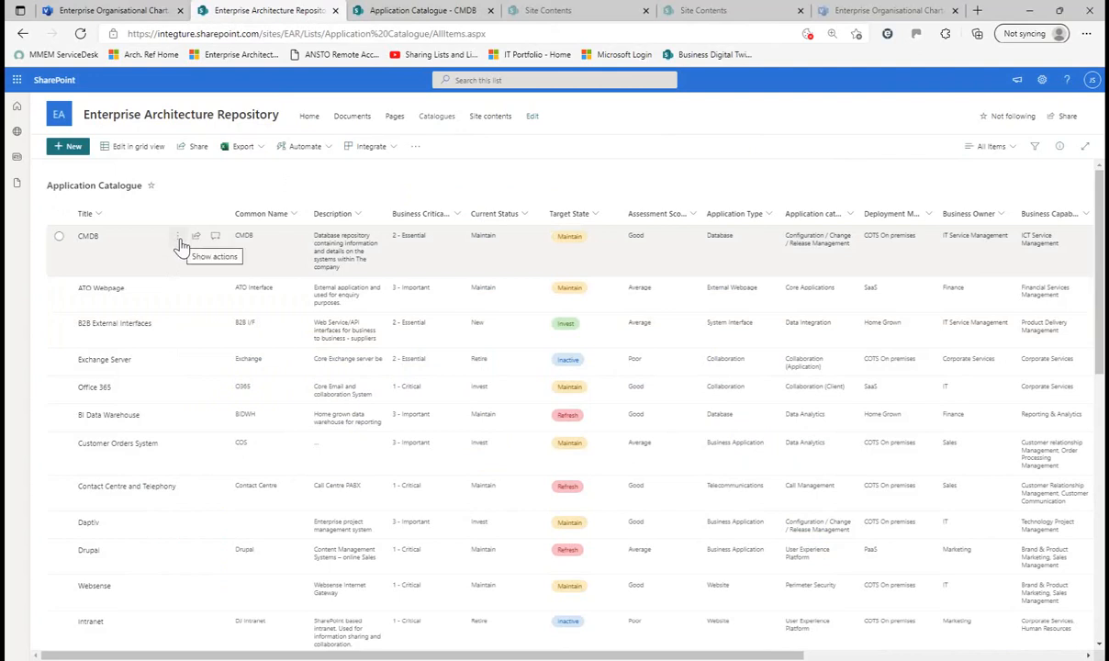
pyautogui.click(179, 240)
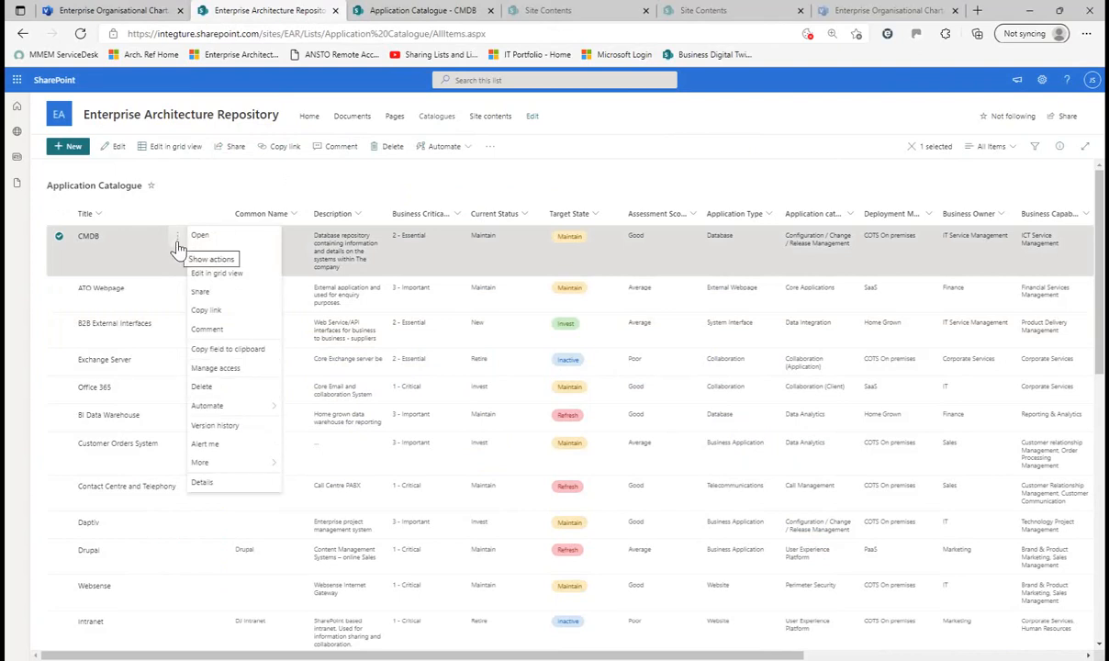
pyautogui.click(209, 311)
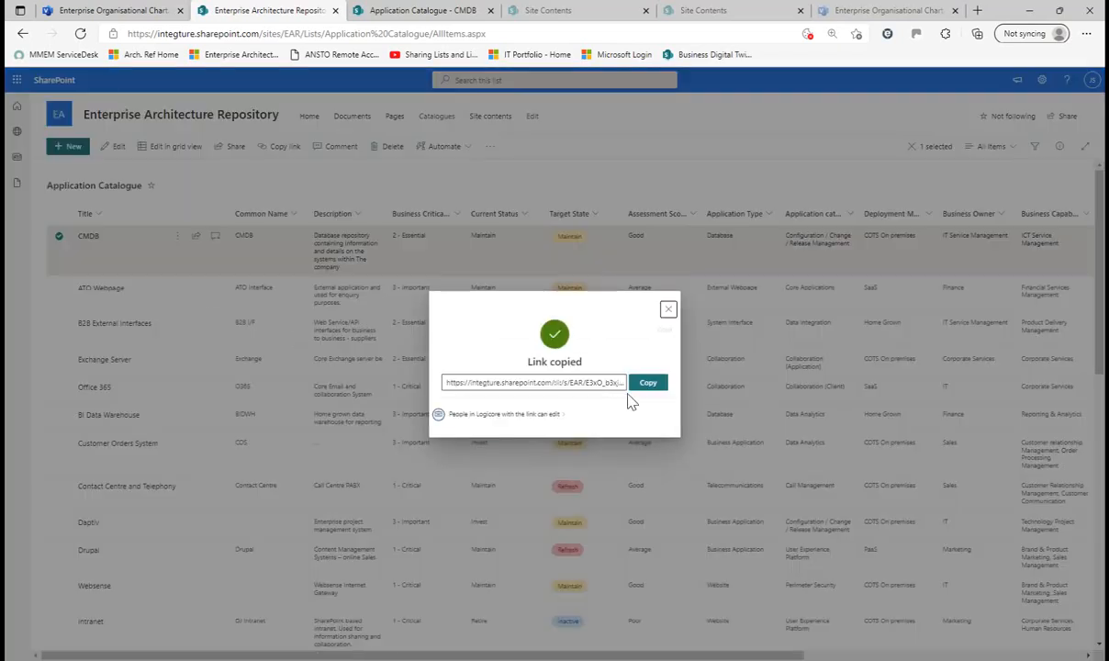
pyautogui.click(648, 384)
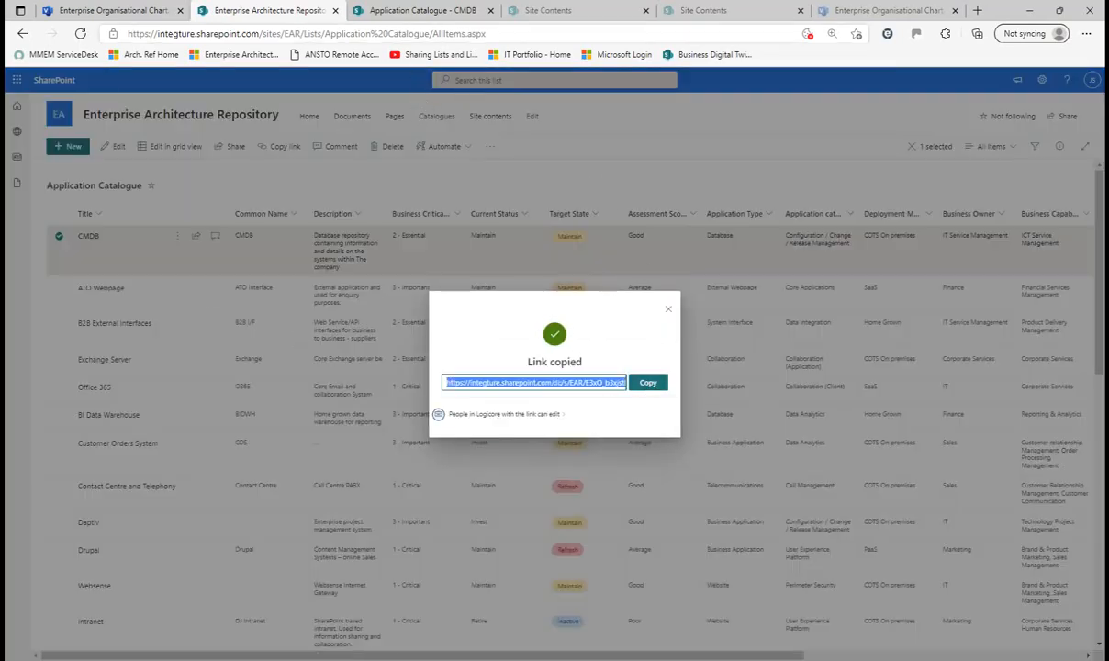
# - Load the copied CMDB item link in the first Site Contents browser tab
pyautogui.click(569, 10)
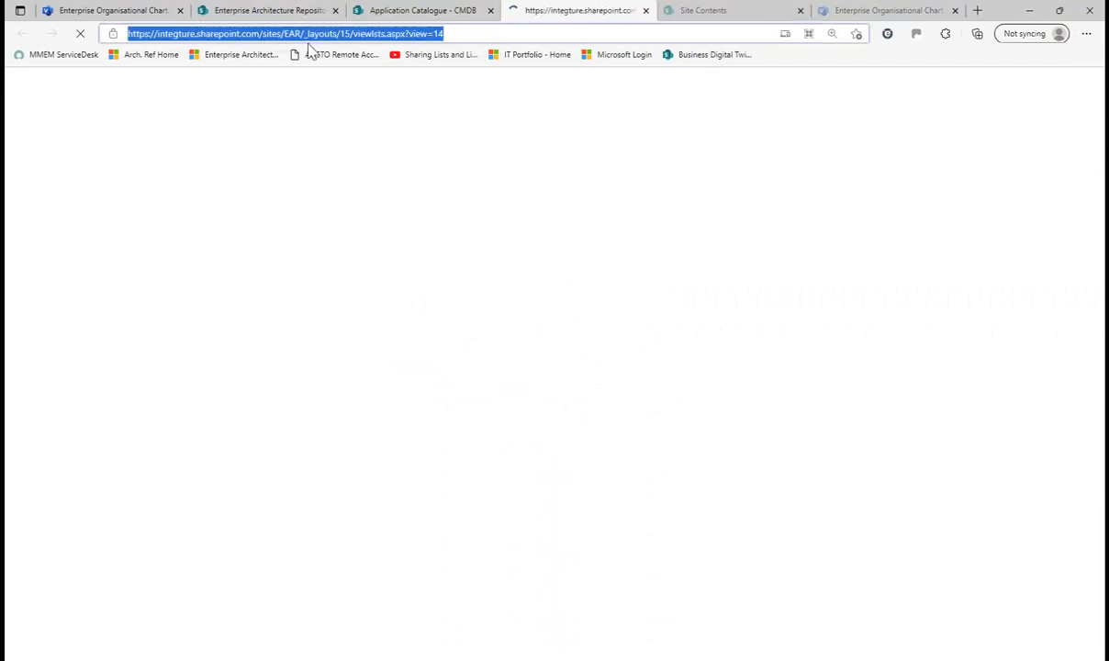
pyautogui.hotkey('ctrl', 'v')
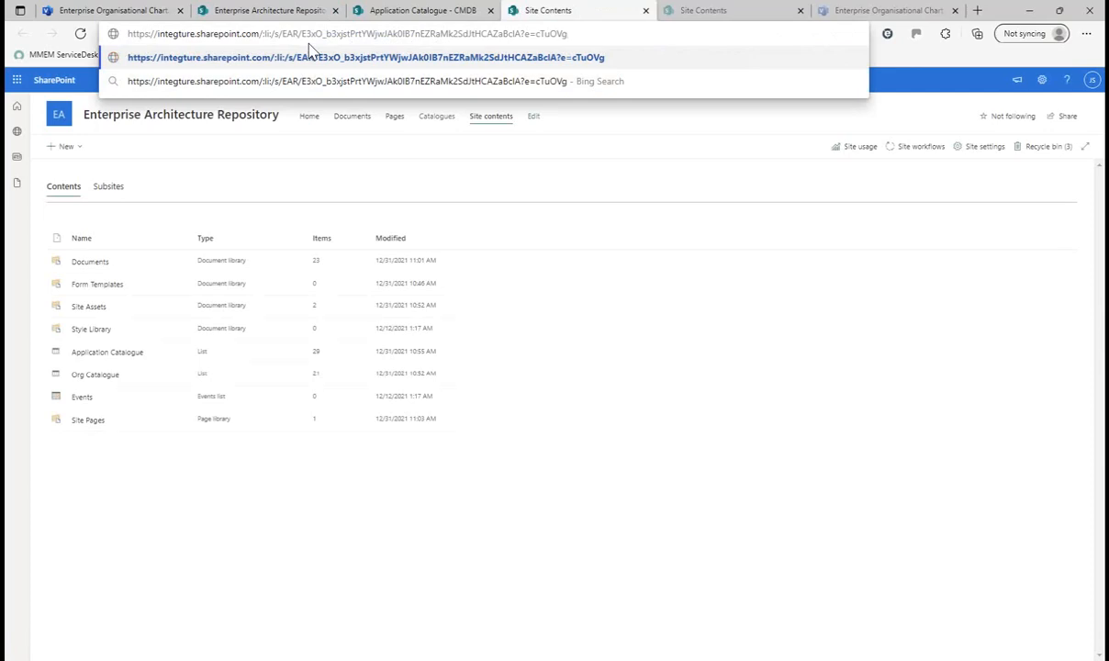
pyautogui.press('Return')
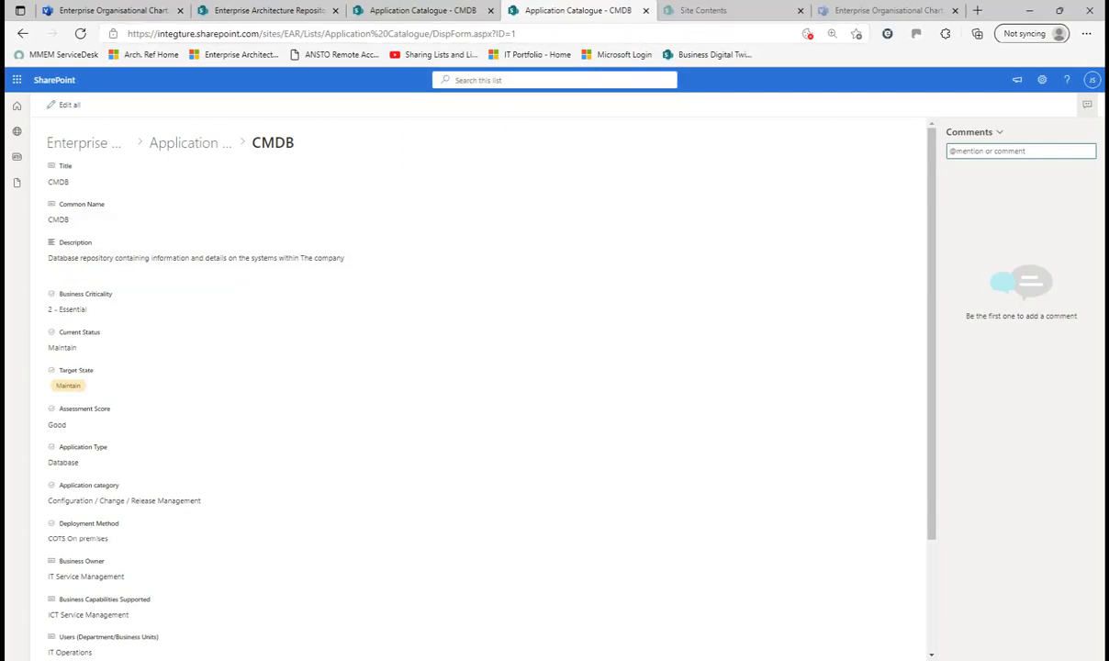
# - Change the ID in the record's web address to 2, load that record, and select its full address
pyautogui.click(487, 34)
pyautogui.click(487, 34)
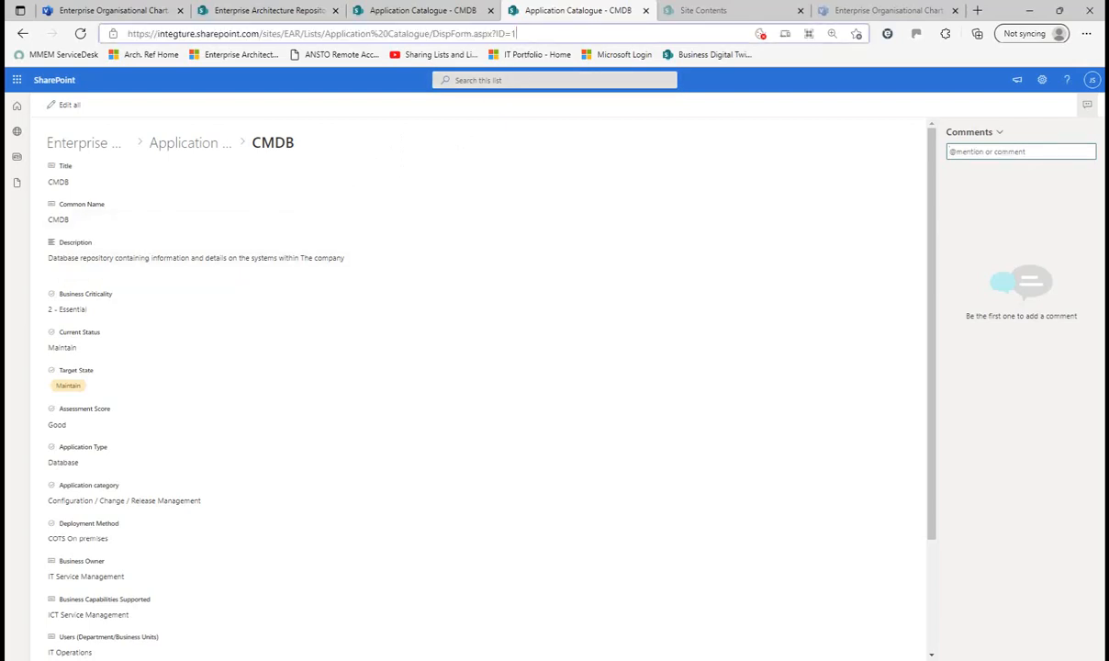
pyautogui.press('End')
pyautogui.press('BackSpace')
pyautogui.write('2')
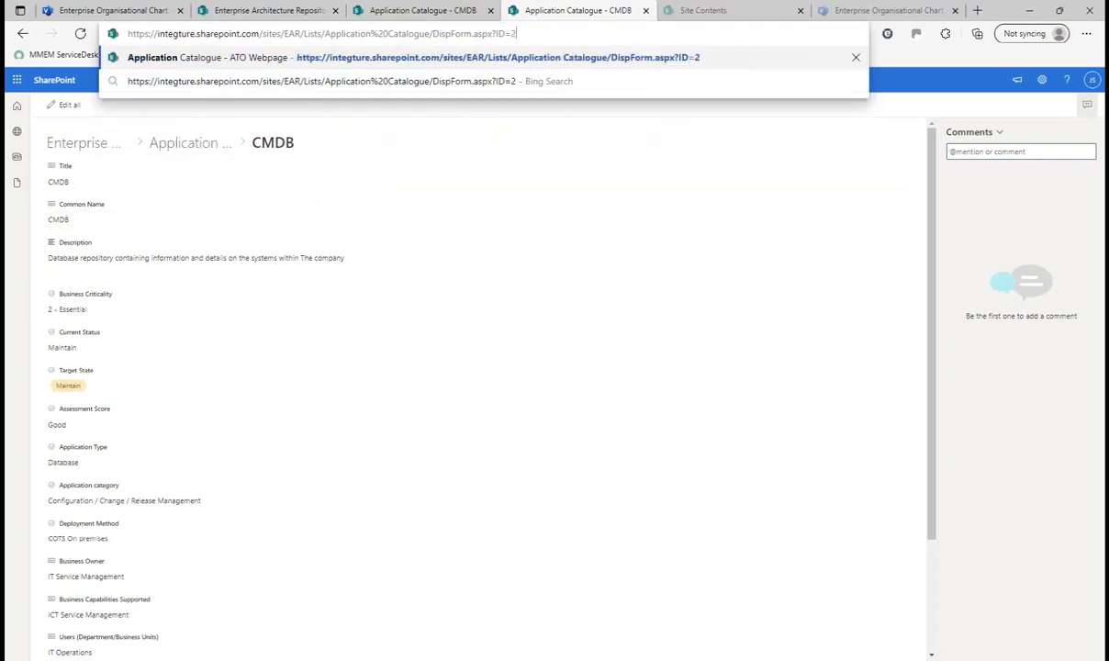
pyautogui.press('Return')
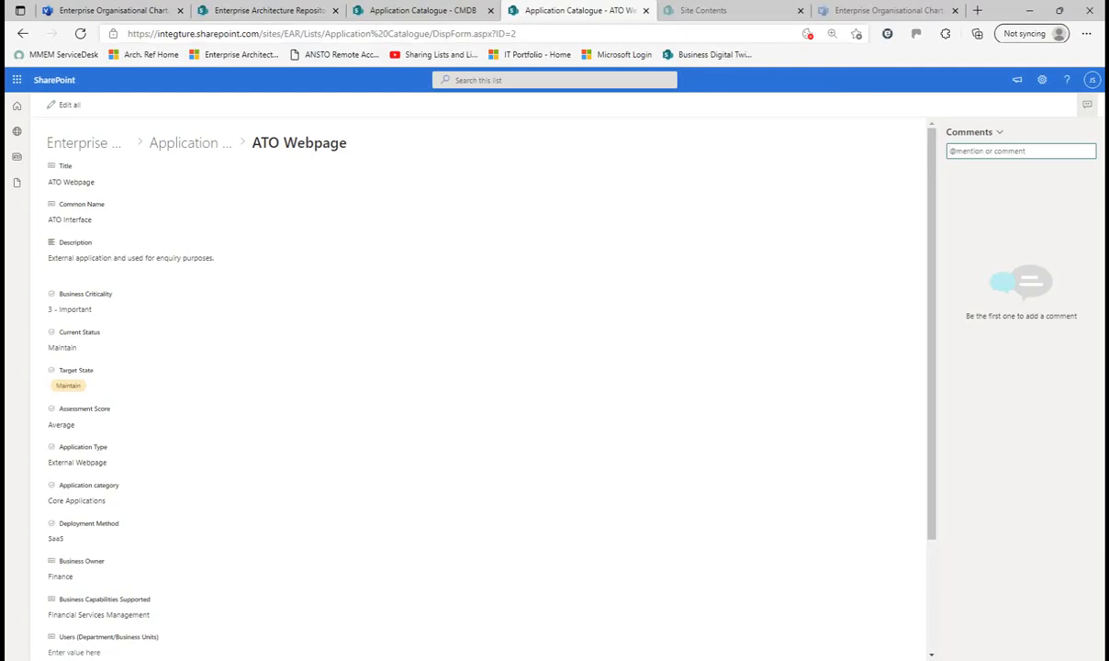
pyautogui.hotkey('ctrl', 'l')
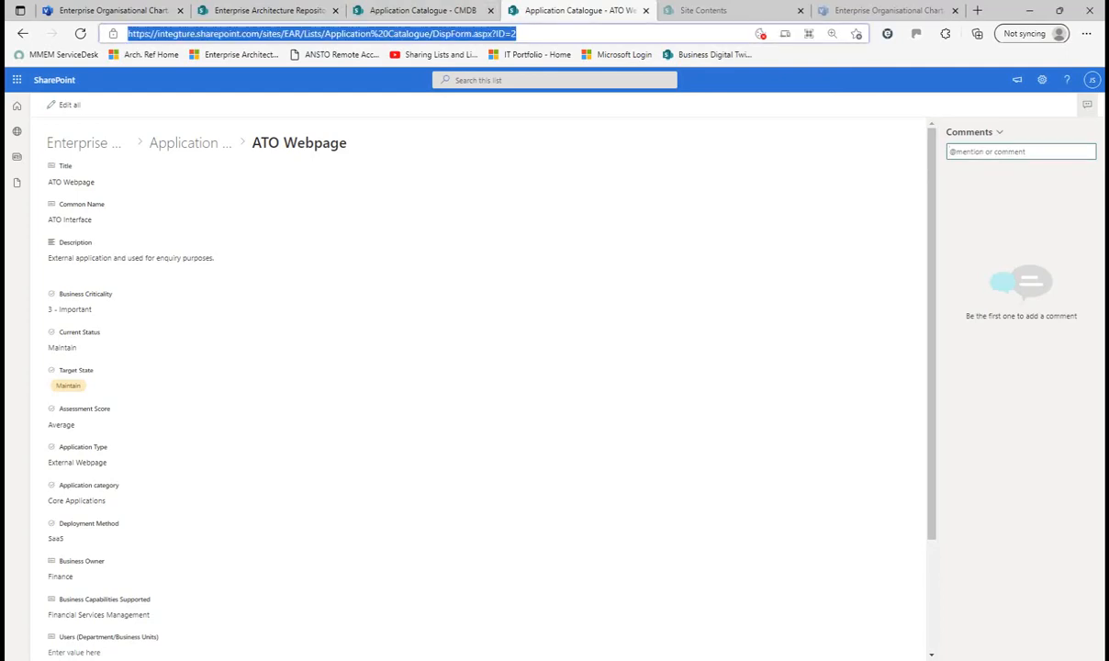
# - From the Application Catalogue's list settings, start a new column named View/Edit Record with the Calculated type
pyautogui.click(266, 13)
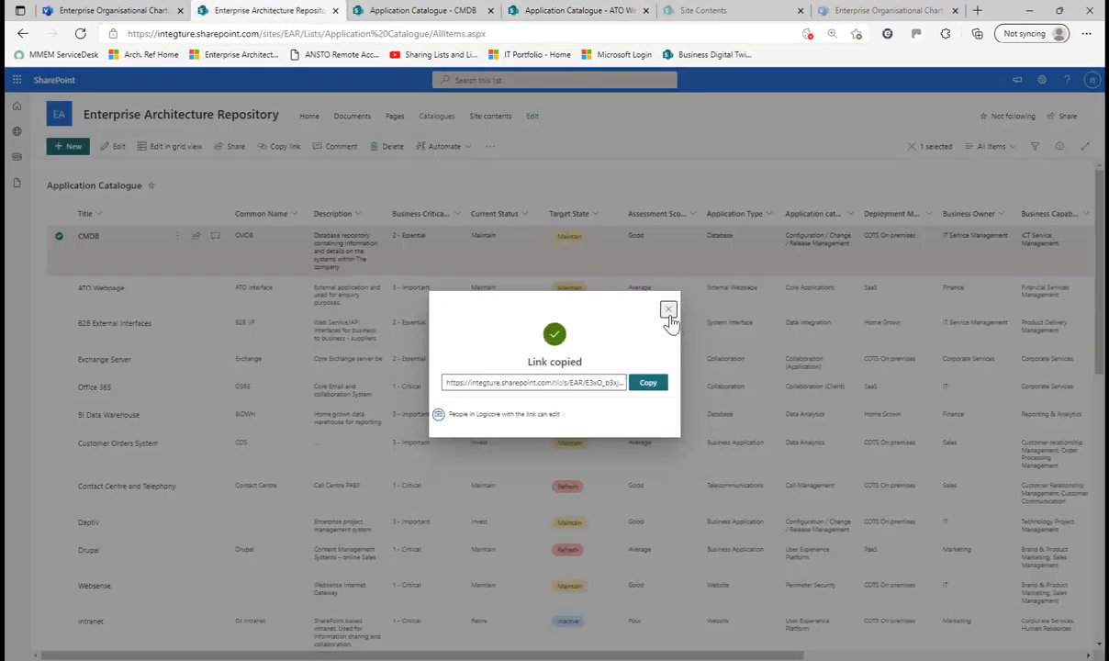
pyautogui.click(668, 309)
pyautogui.click(1041, 80)
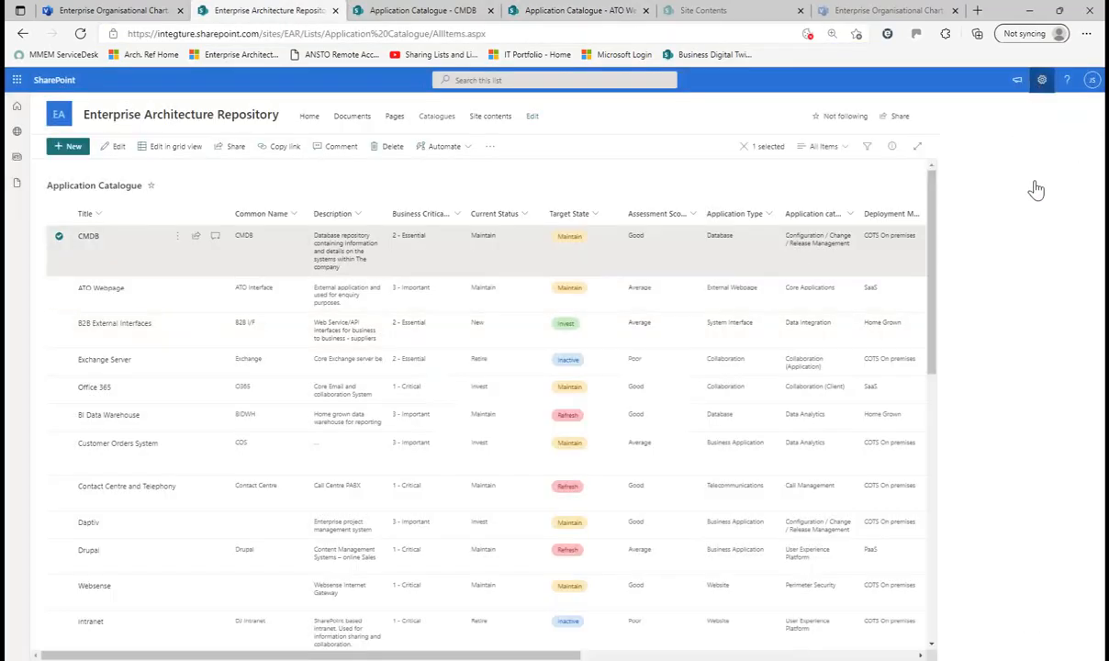
pyautogui.click(955, 190)
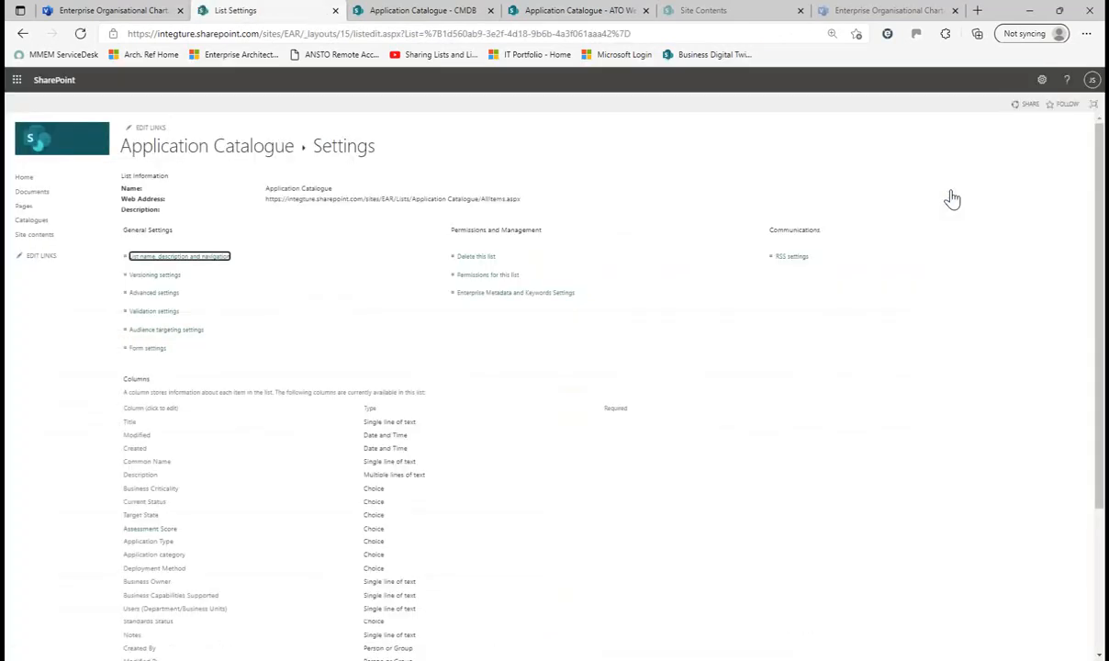
pyautogui.scroll(-3, 441, 360)
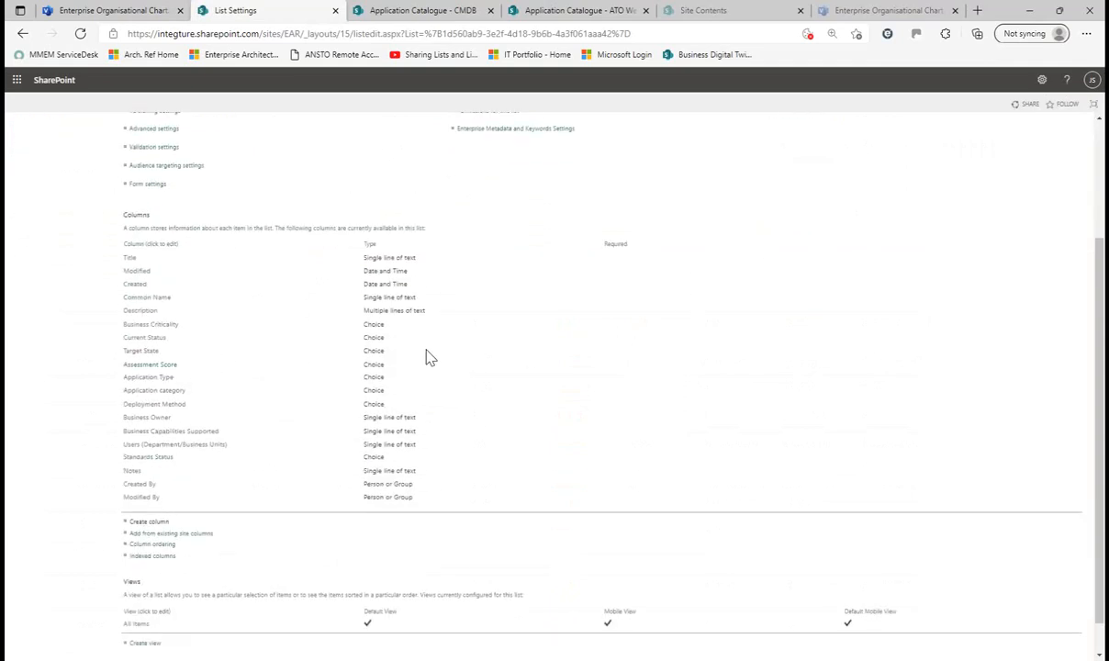
pyautogui.click(149, 526)
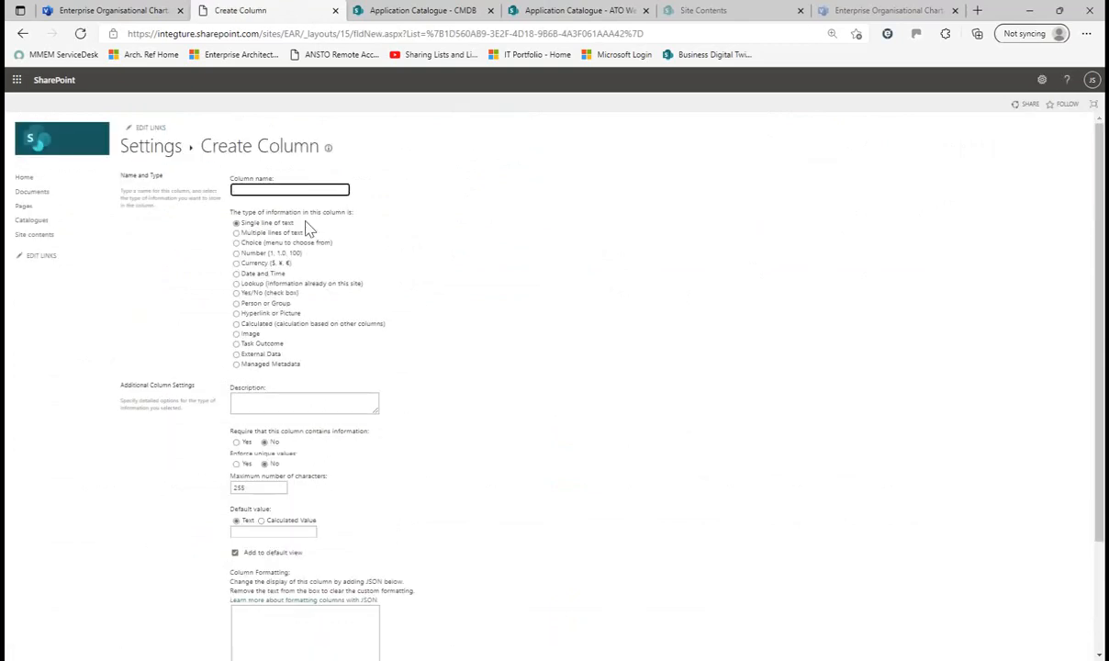
pyautogui.write('View/Edit Record')
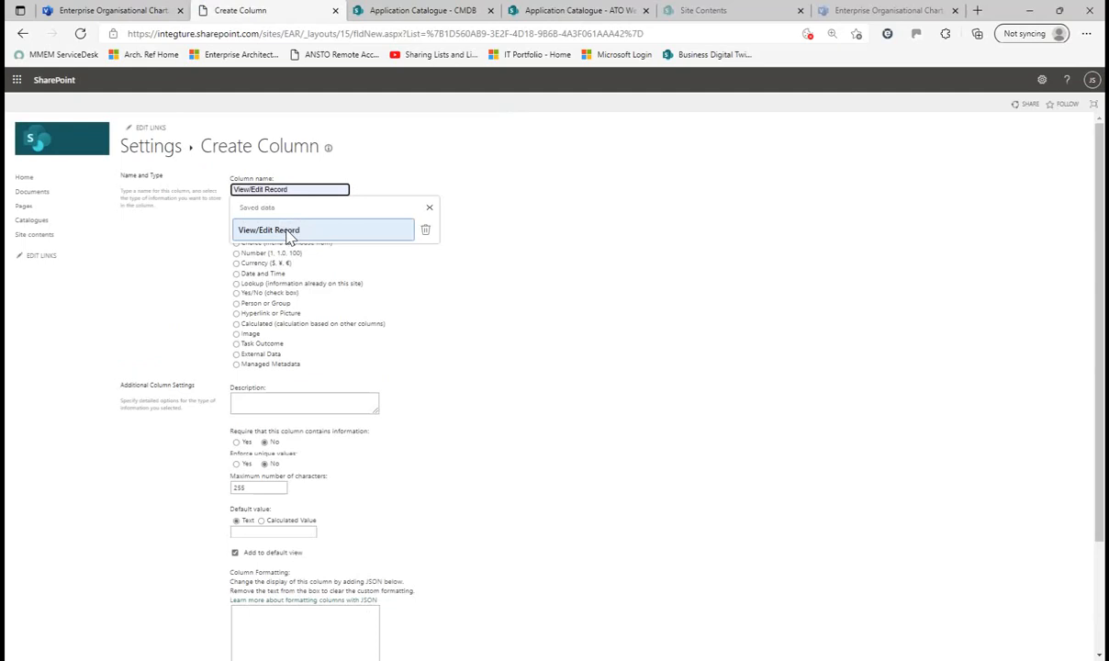
pyautogui.click(287, 236)
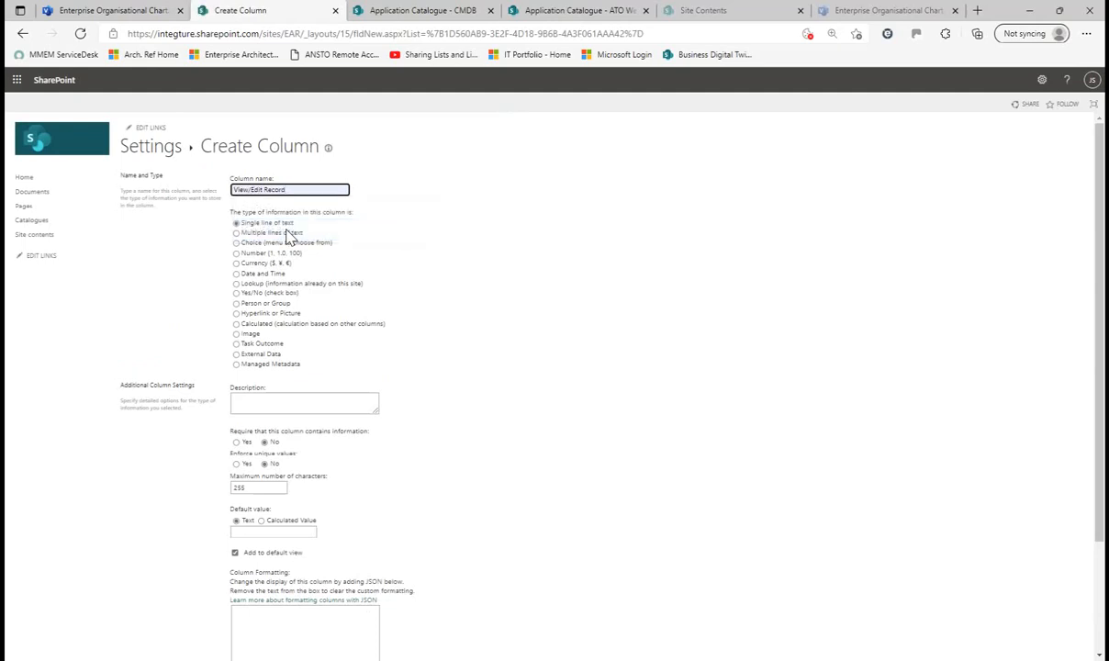
pyautogui.click(236, 323)
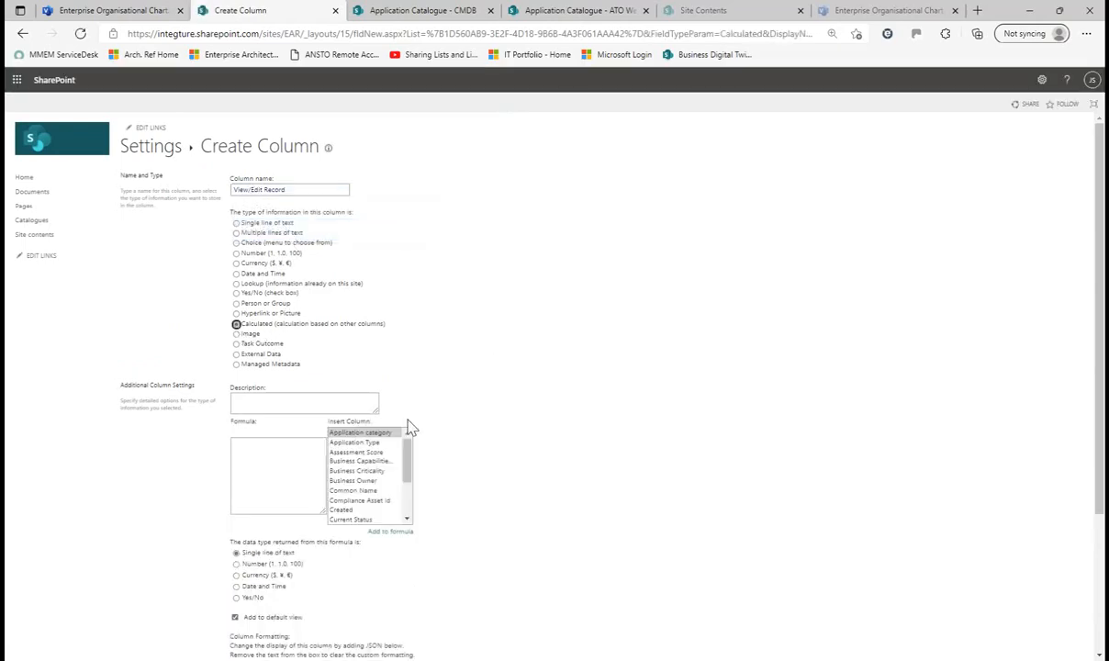
pyautogui.click(271, 464)
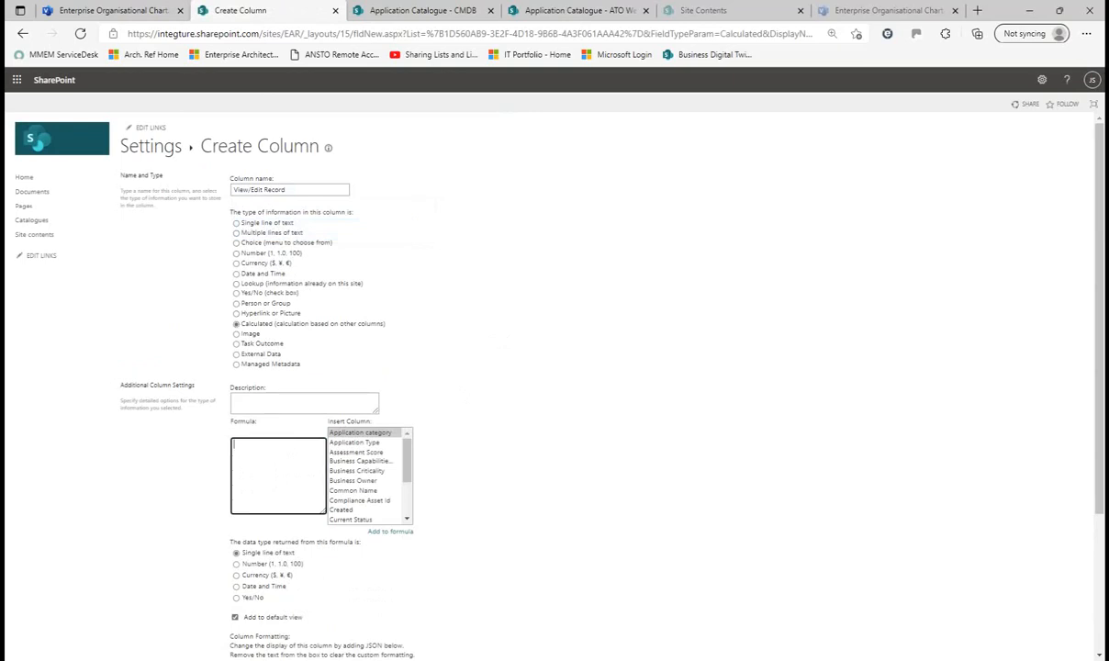
pyautogui.write('=')
pyautogui.write('[')
pyautogui.write('"https://integture.sharepoint.com/sites/EAR/Lists/Application%20Catalogue/DispForm.aspx?ID=')
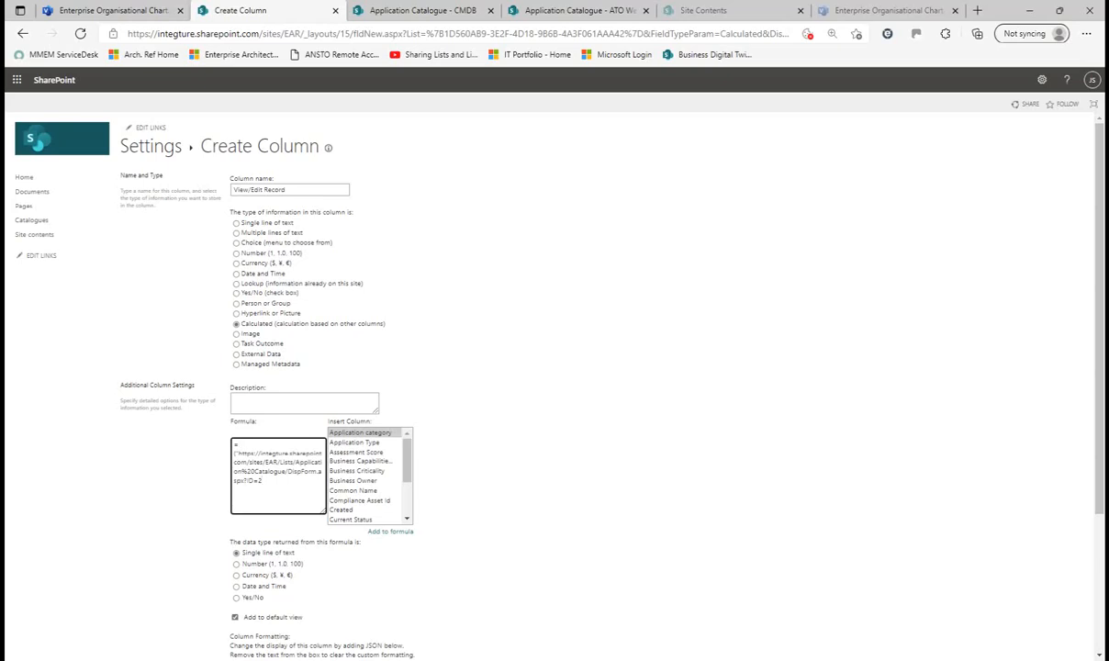
pyautogui.press('BackSpace')
pyautogui.write('"&ID')
pyautogui.scroll(-3, 707, 440)
pyautogui.click(1021, 632)
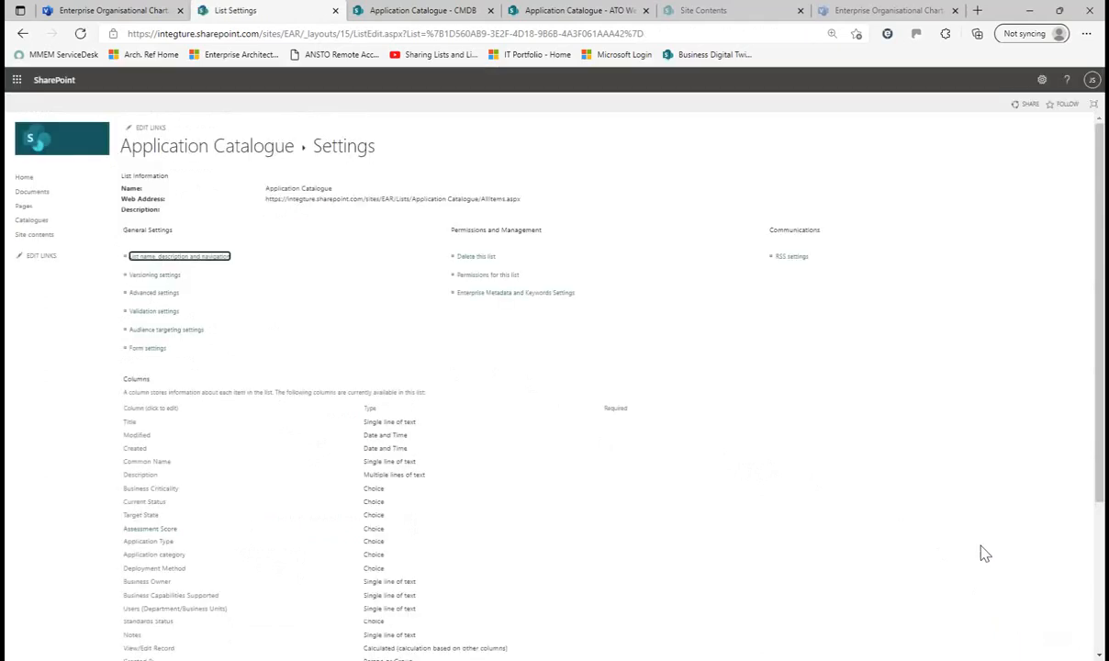
# - Return to the Application Catalogue list and check the generated links in the View/Edit Record column
pyautogui.click(254, 154)
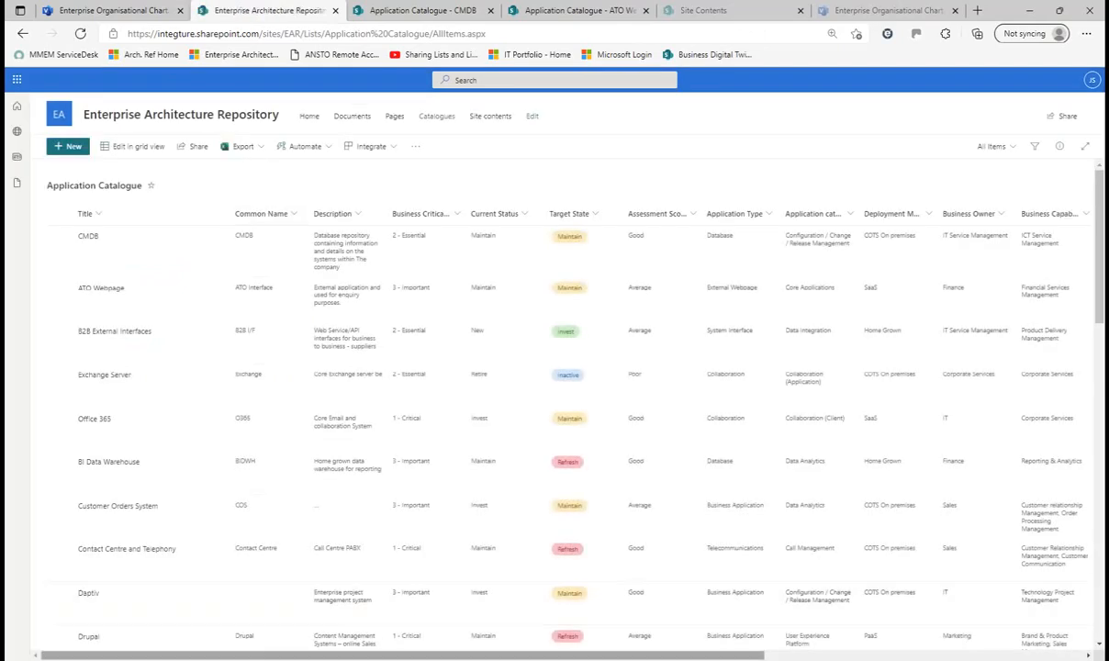
pyautogui.moveTo(501, 655); pyautogui.dragTo(824, 655)
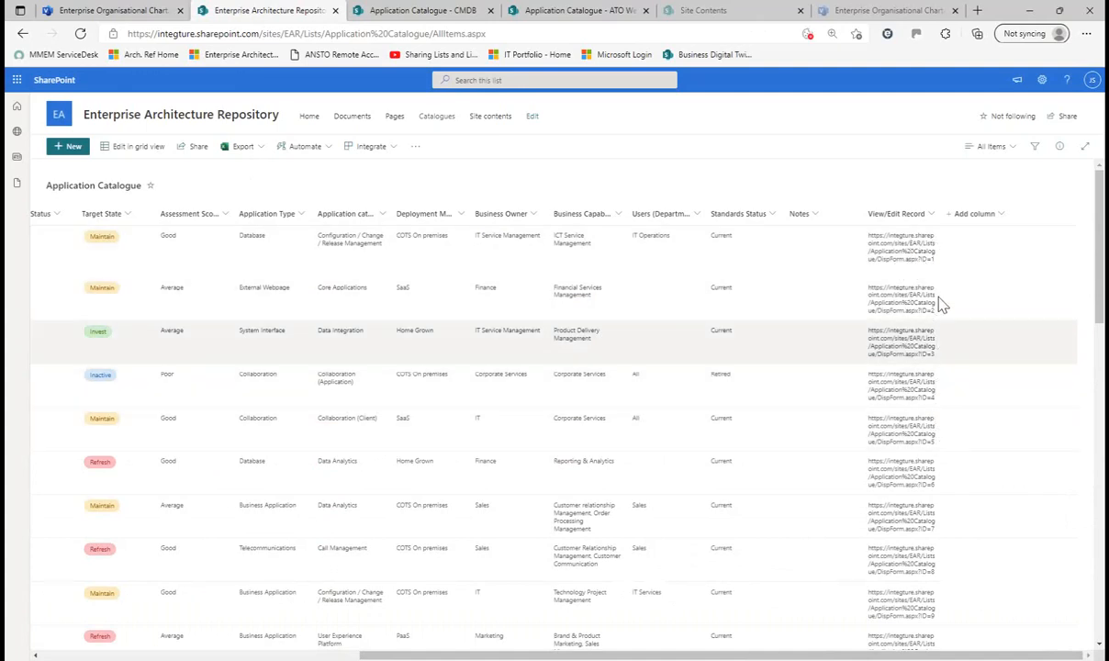
pyautogui.moveTo(748, 658); pyautogui.dragTo(321, 655)
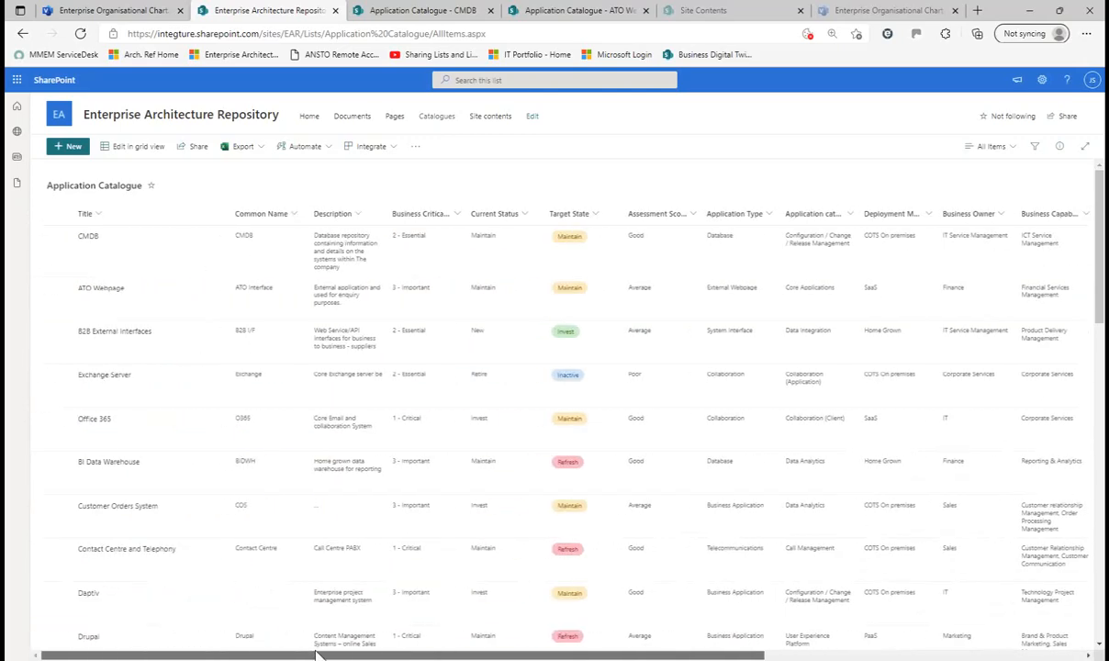
# - Enter "Add note" in the Notes field of the CMDB record and close the record
pyautogui.click(89, 243)
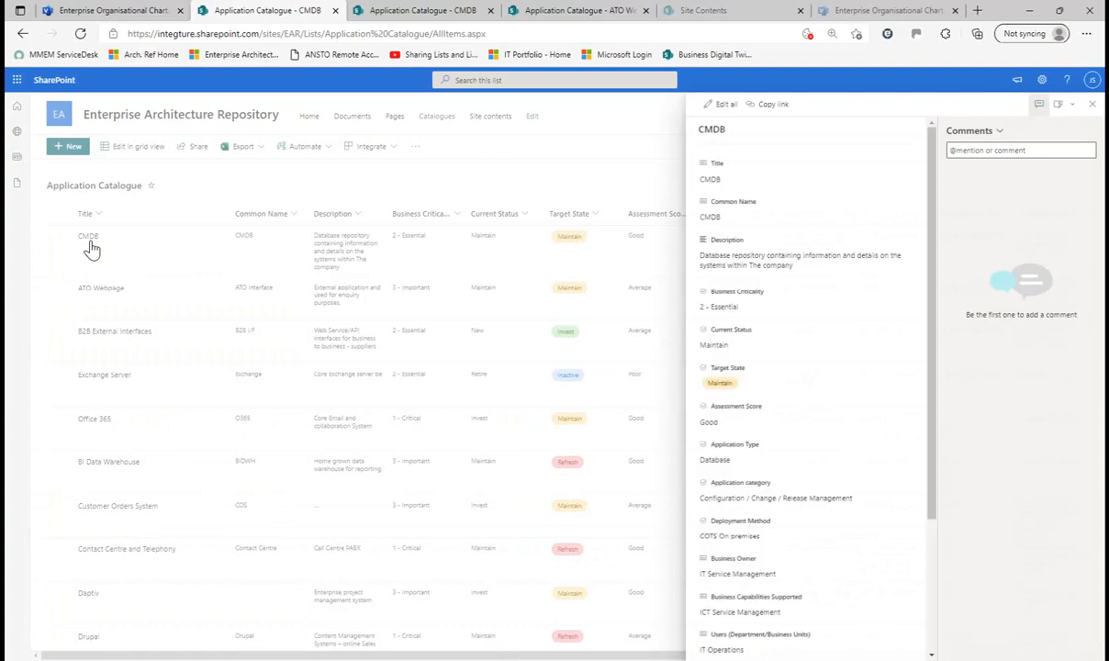
pyautogui.scroll(-4, 807, 382)
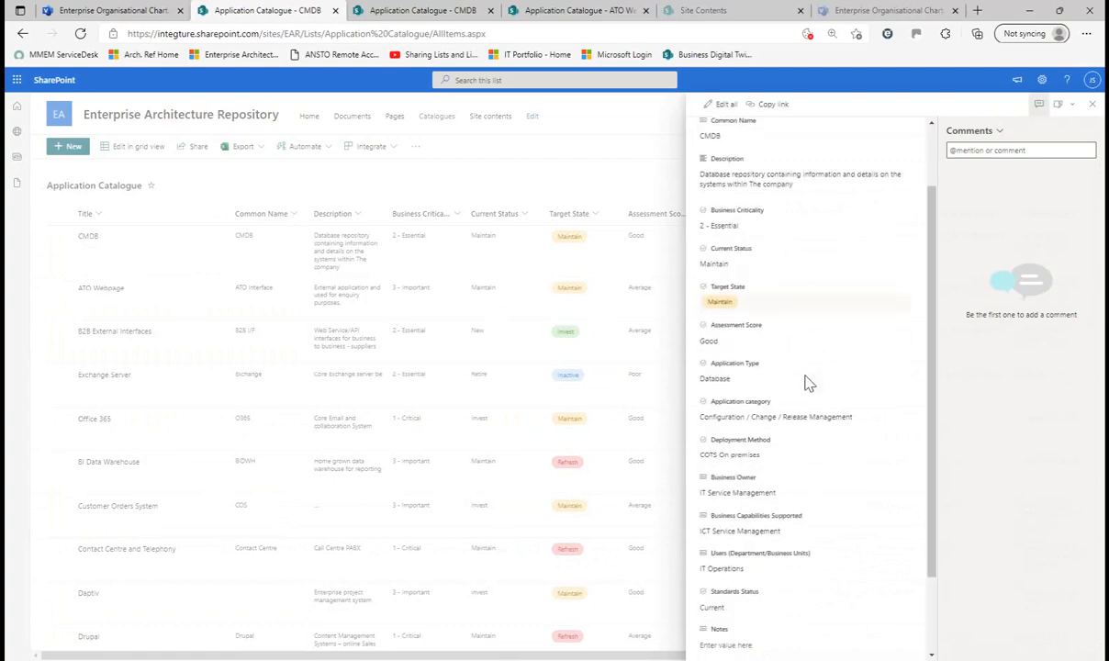
pyautogui.click(780, 567)
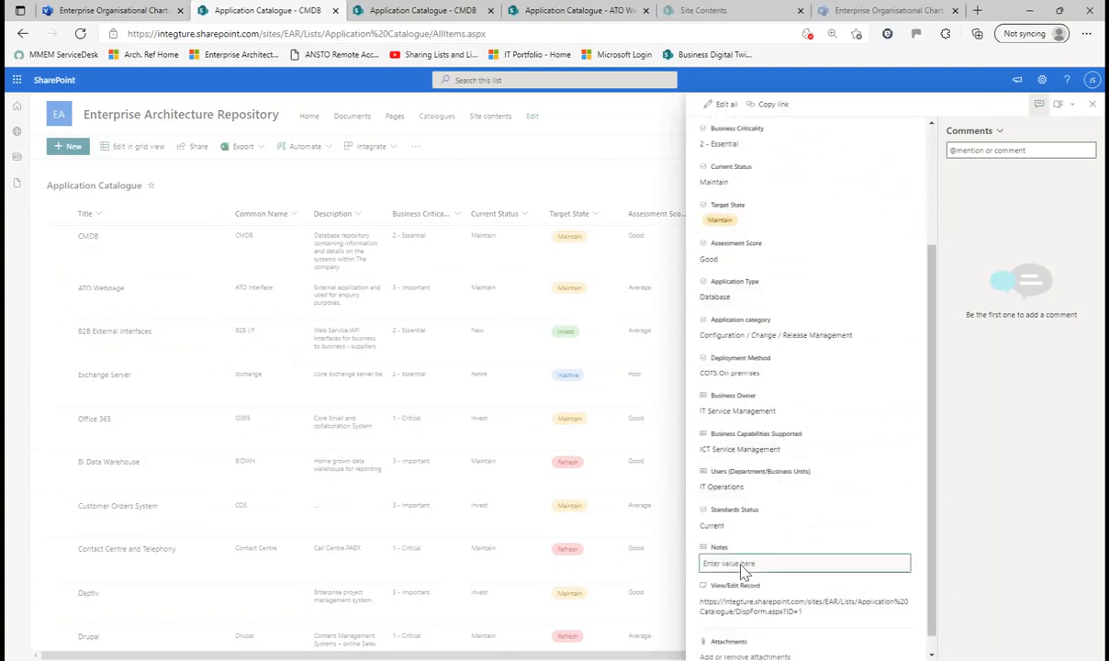
pyautogui.write('Add note')
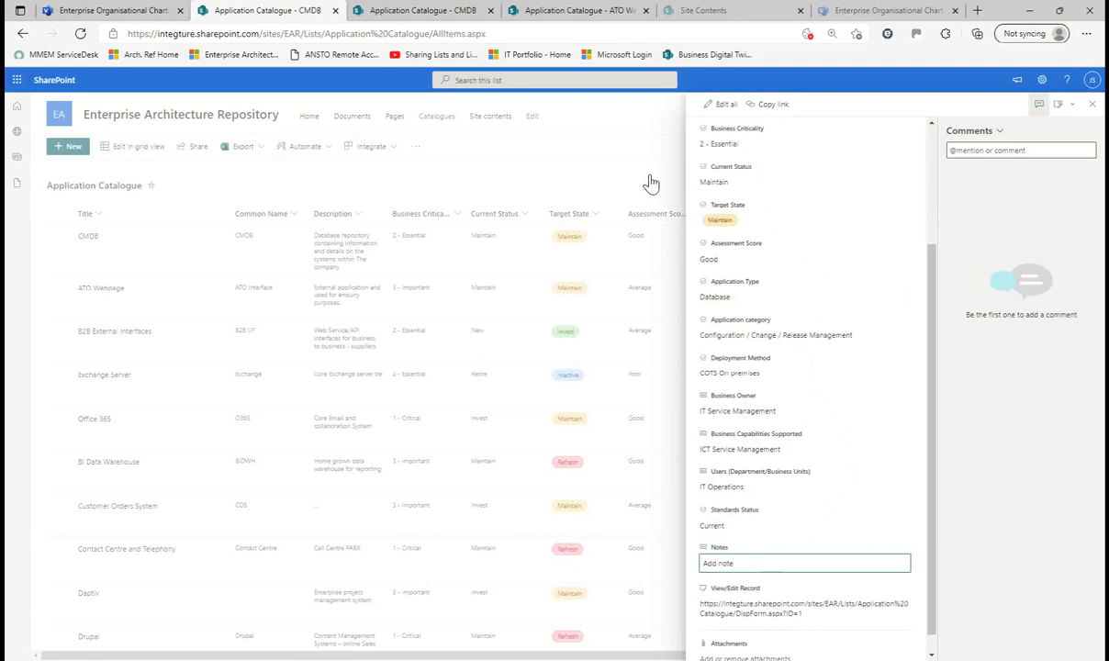
pyautogui.click(616, 170)
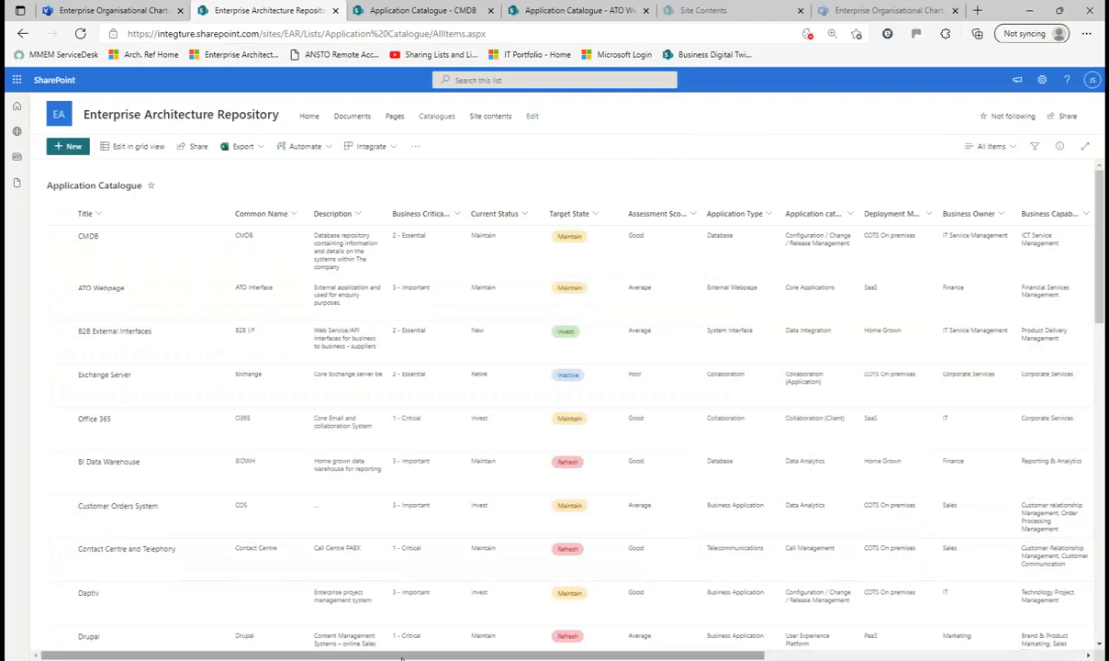
# - Open the View/Edit Record column's settings and examine its formula and the columns available for insertion, leaving them unchanged
pyautogui.click(793, 655)
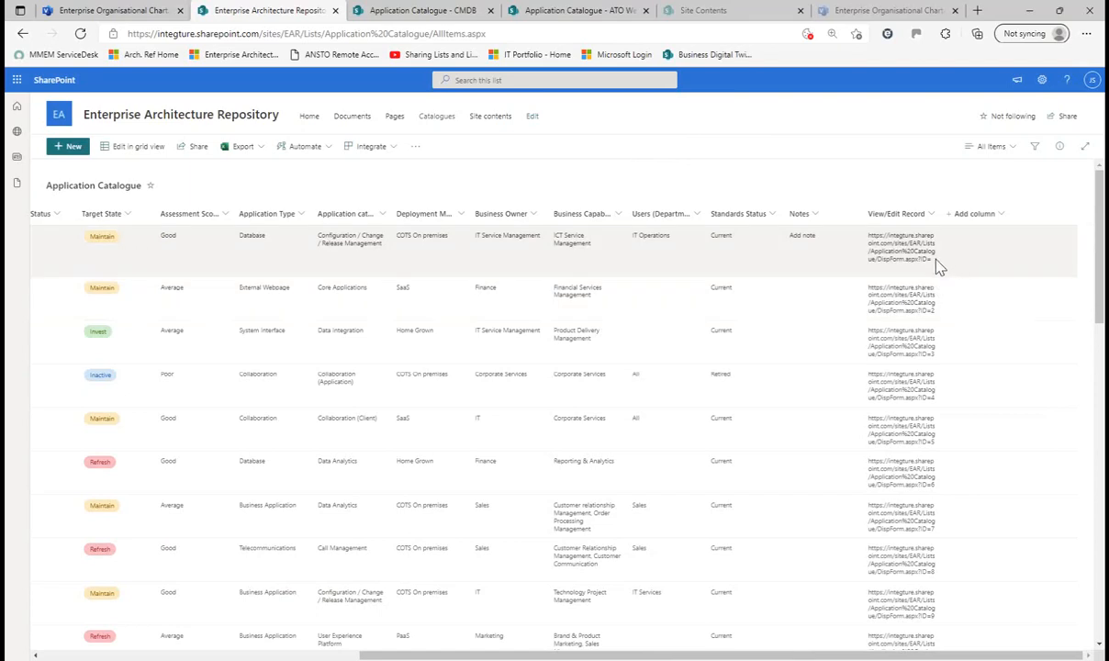
pyautogui.click(1042, 81)
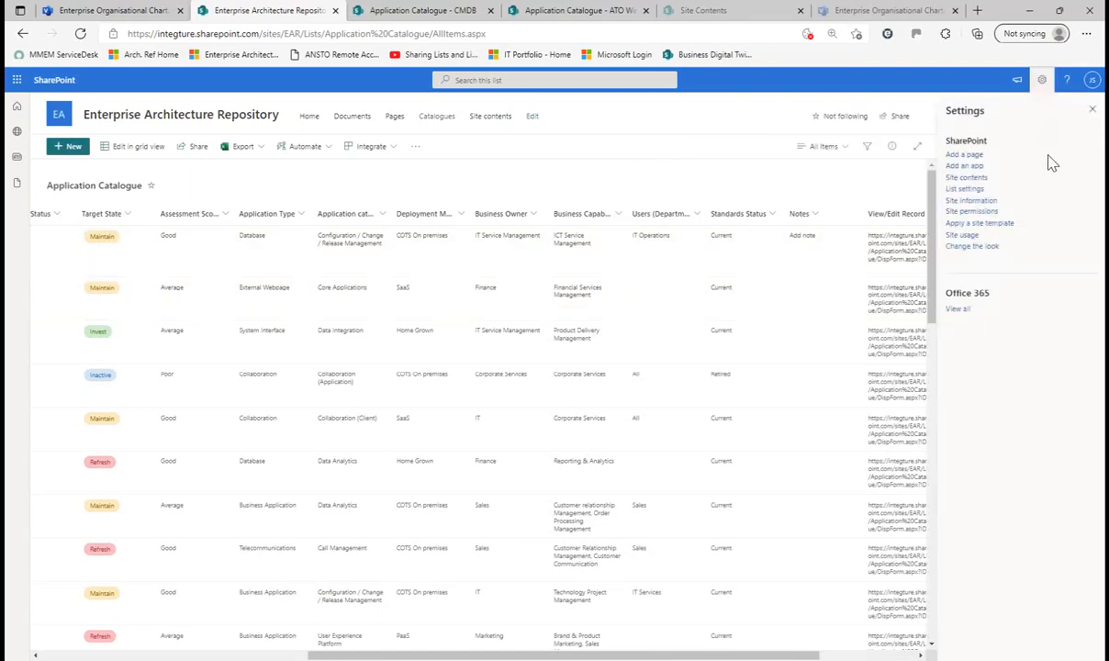
pyautogui.click(963, 189)
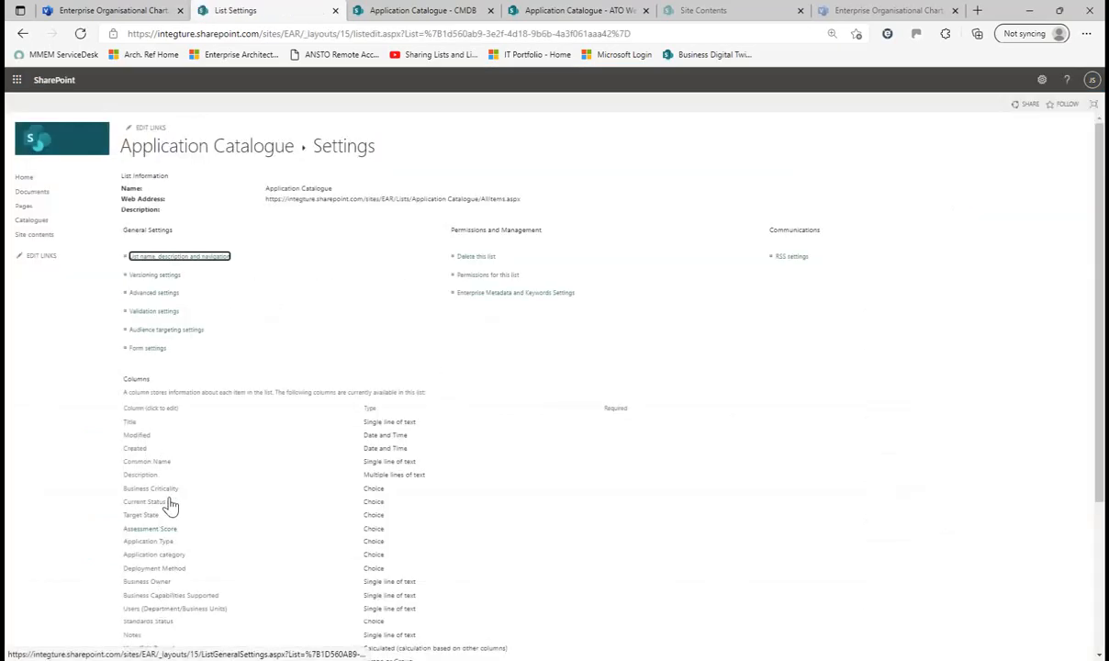
pyautogui.scroll(-2, 161, 551)
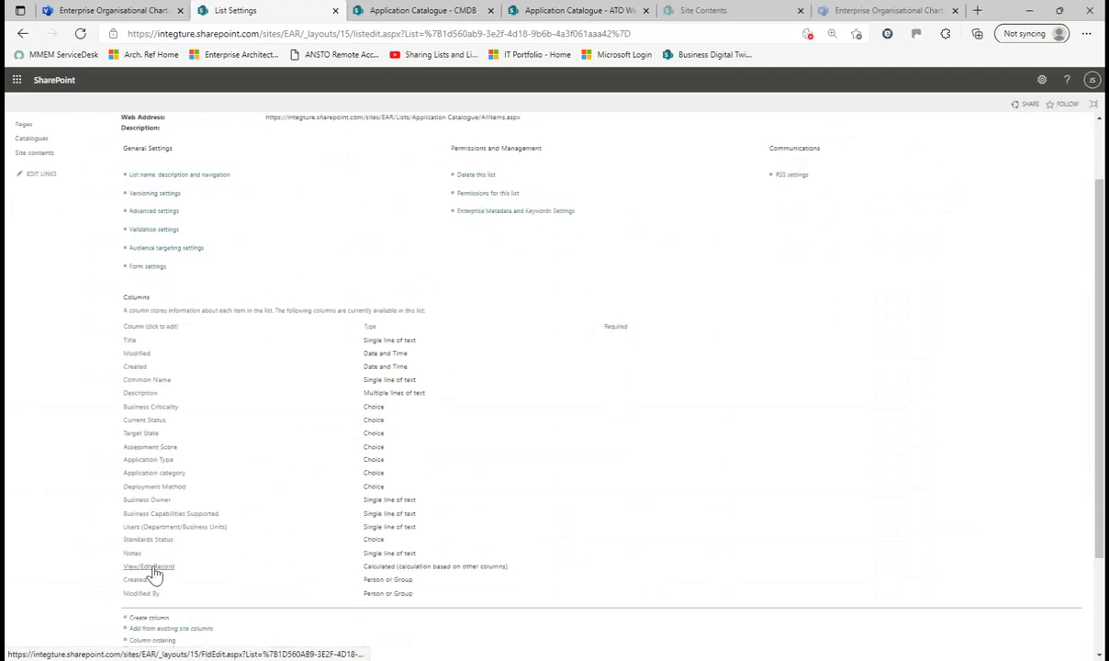
pyautogui.click(150, 566)
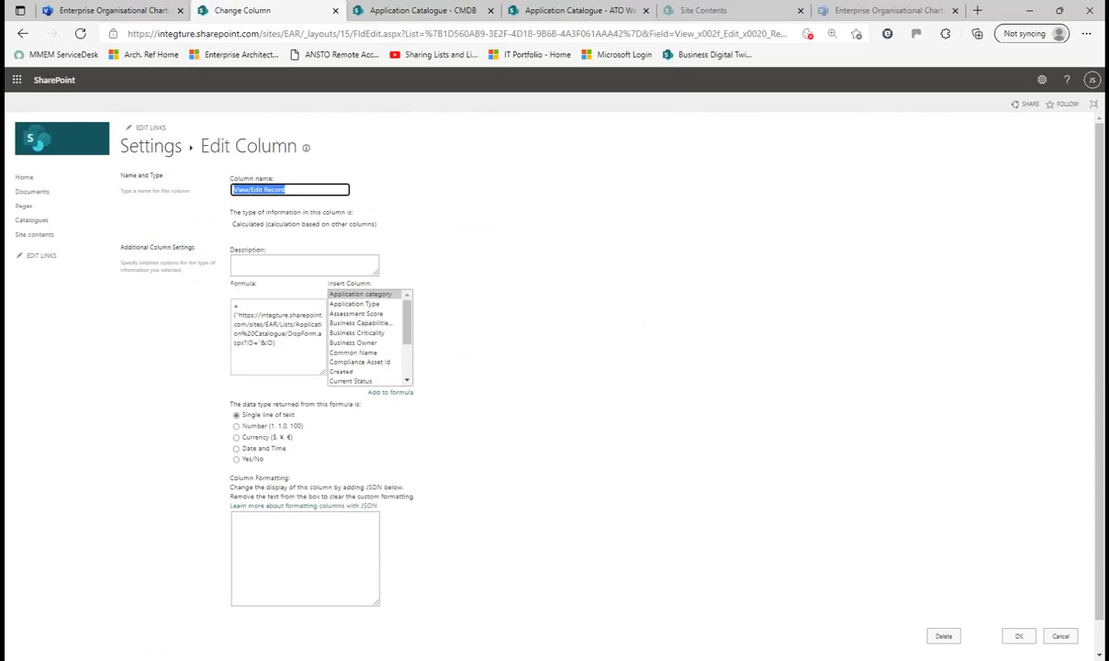
pyautogui.moveTo(406, 327); pyautogui.dragTo(411, 378)
pyautogui.scroll(-2, 411, 359)
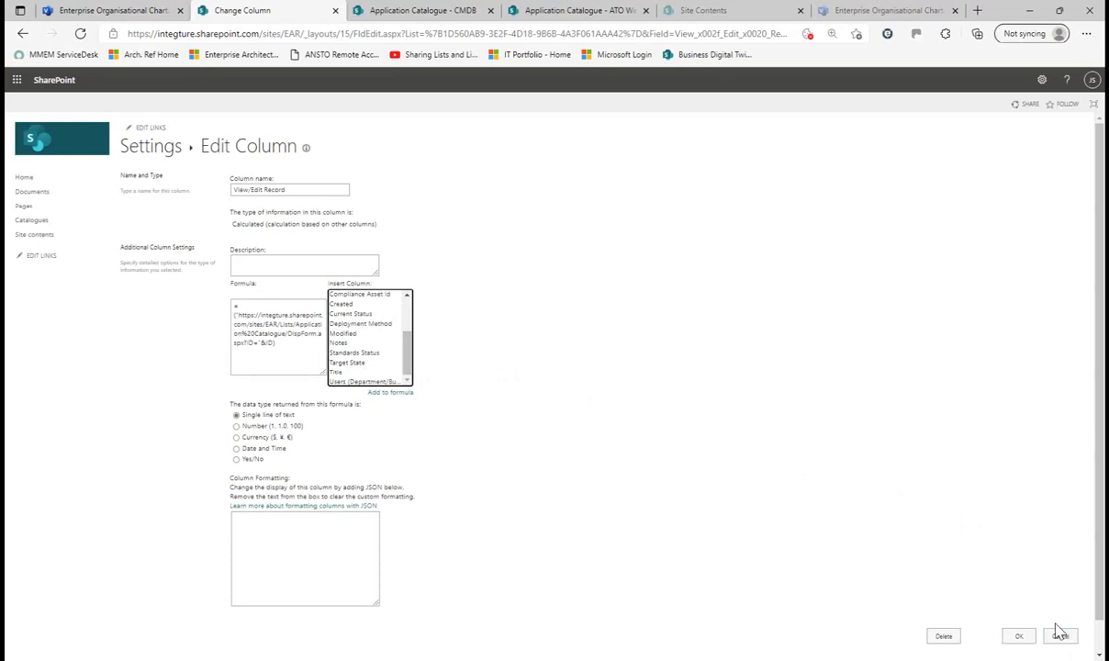
pyautogui.click(23, 34)
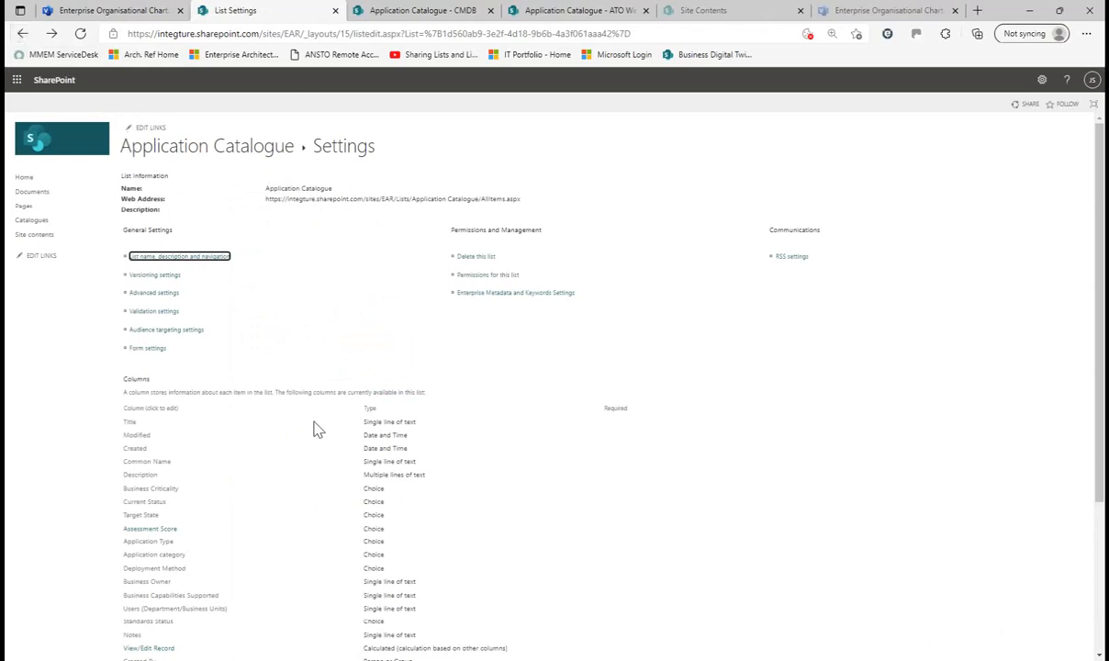
# - Start a new column named HideID from the Application Catalogue's list settings
pyautogui.scroll(-2, 315, 428)
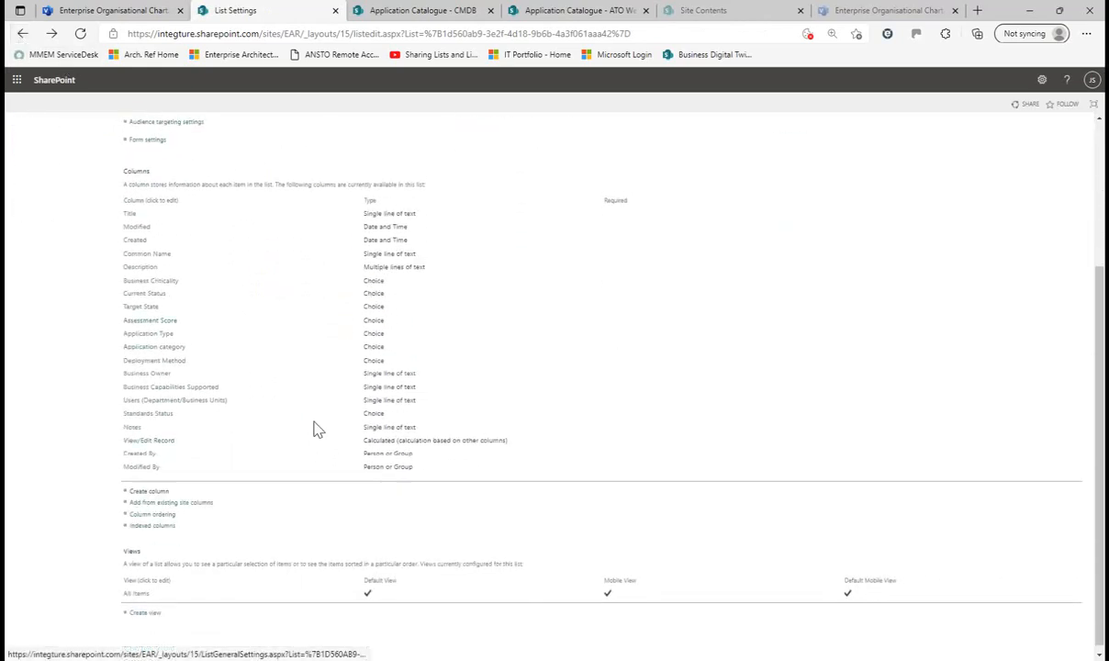
pyautogui.click(149, 486)
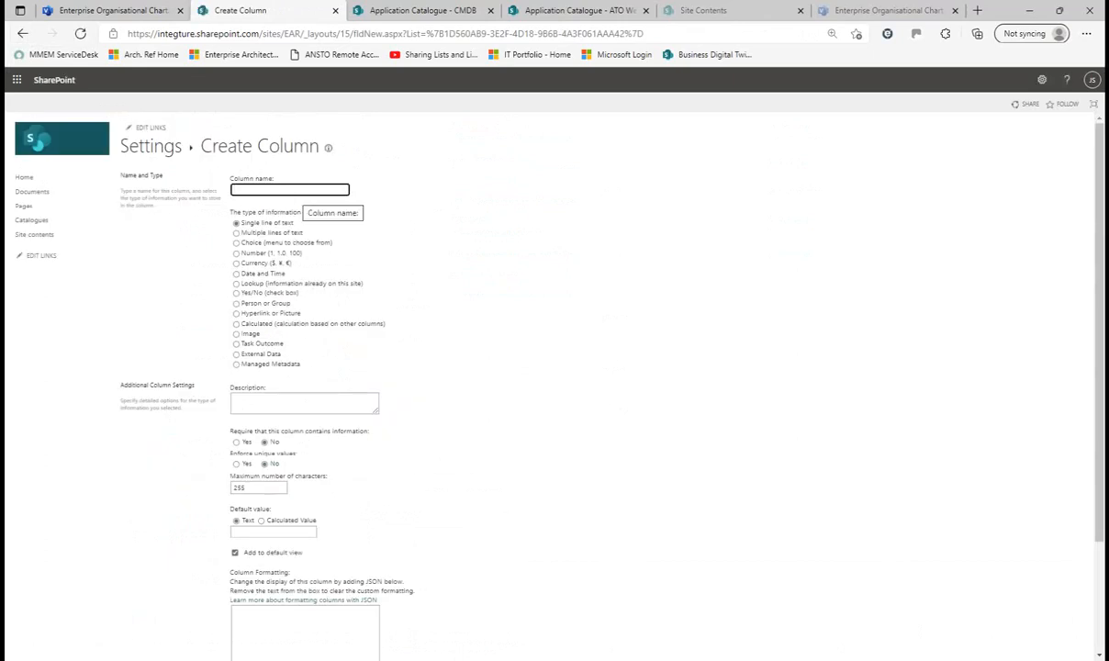
pyautogui.write('HideID')
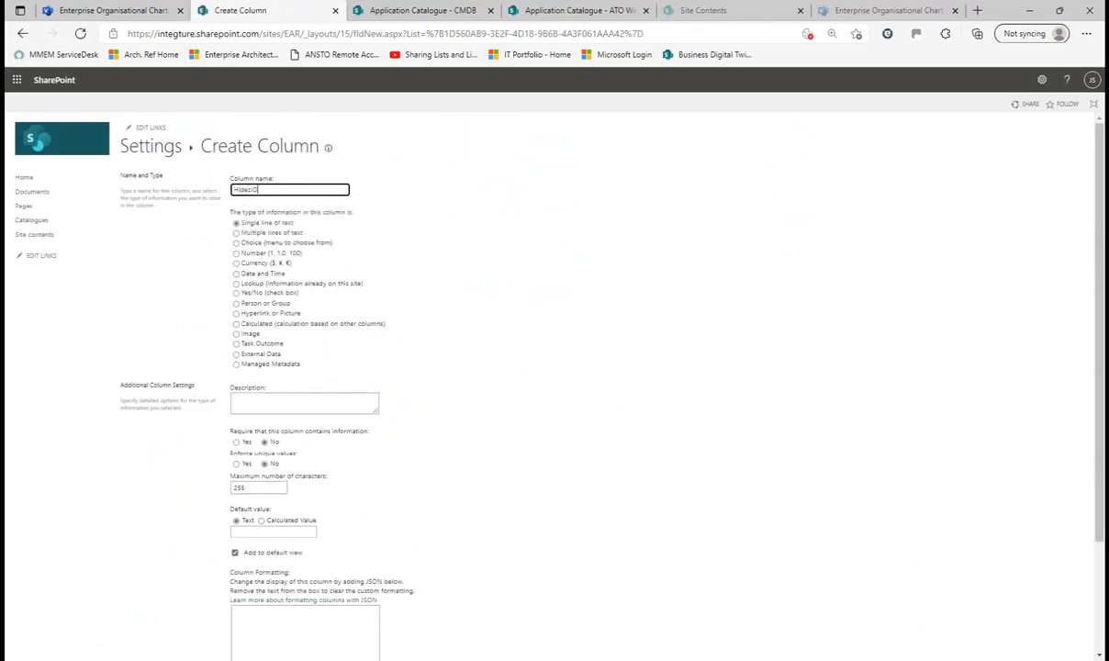
pyautogui.press('BackSpace')
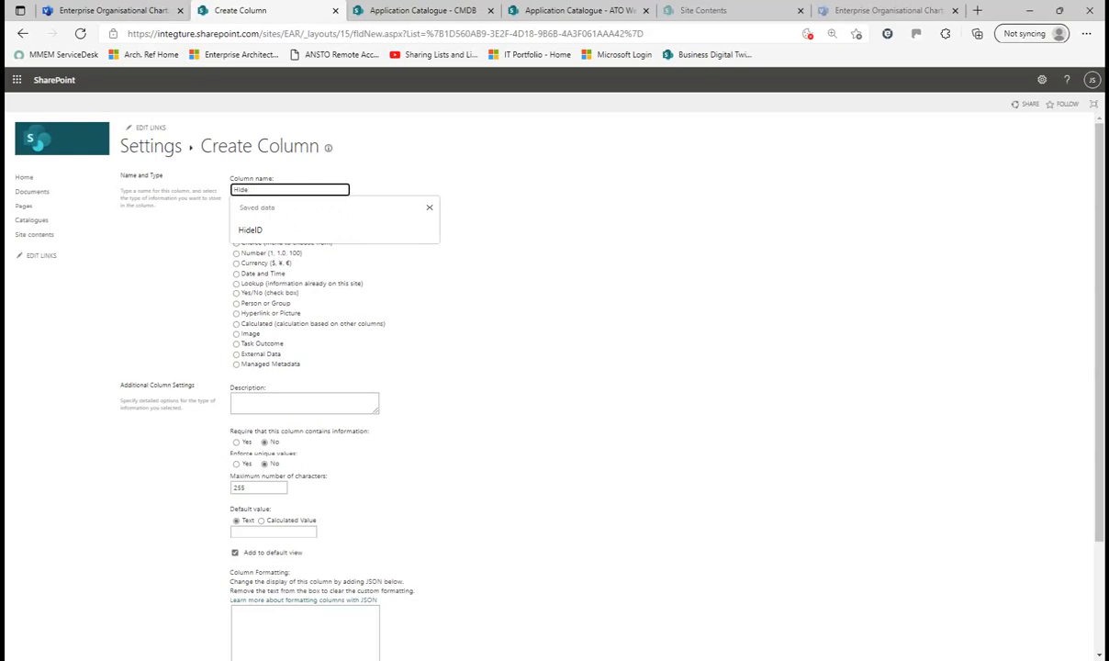
pyautogui.click(268, 234)
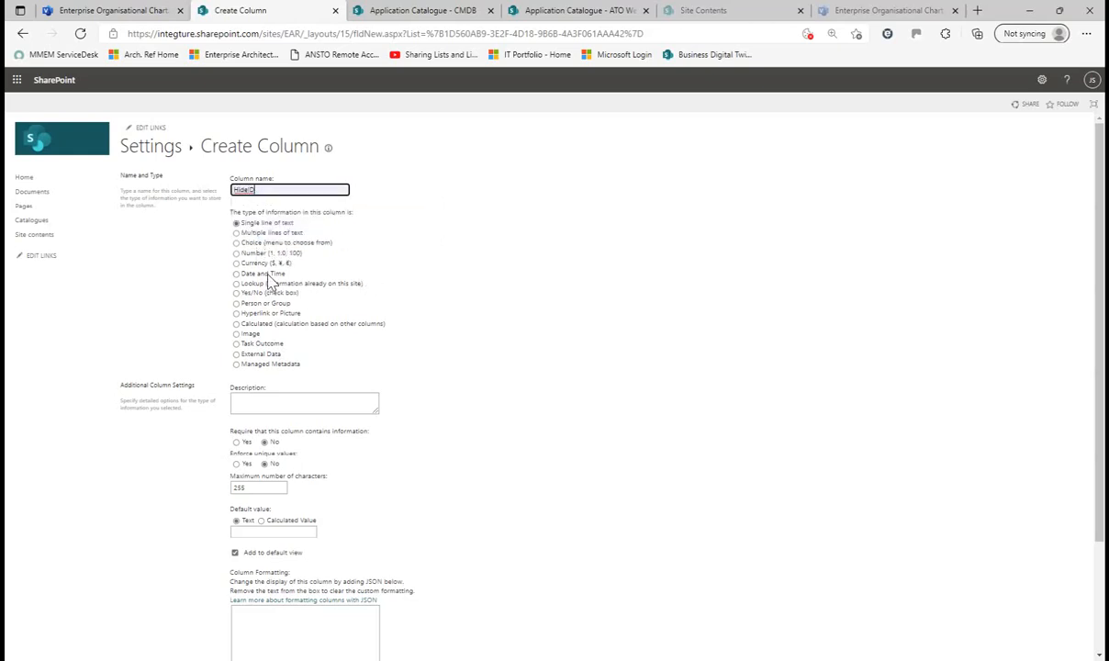
pyautogui.scroll(-3, 734, 450)
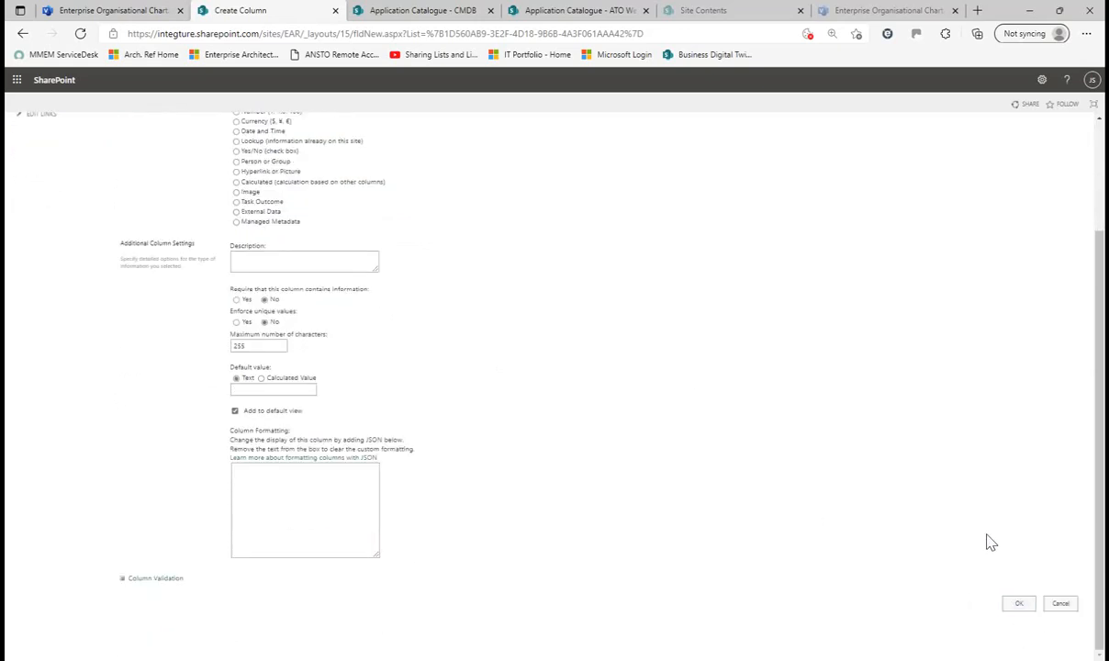
pyautogui.scroll(3, 935, 545)
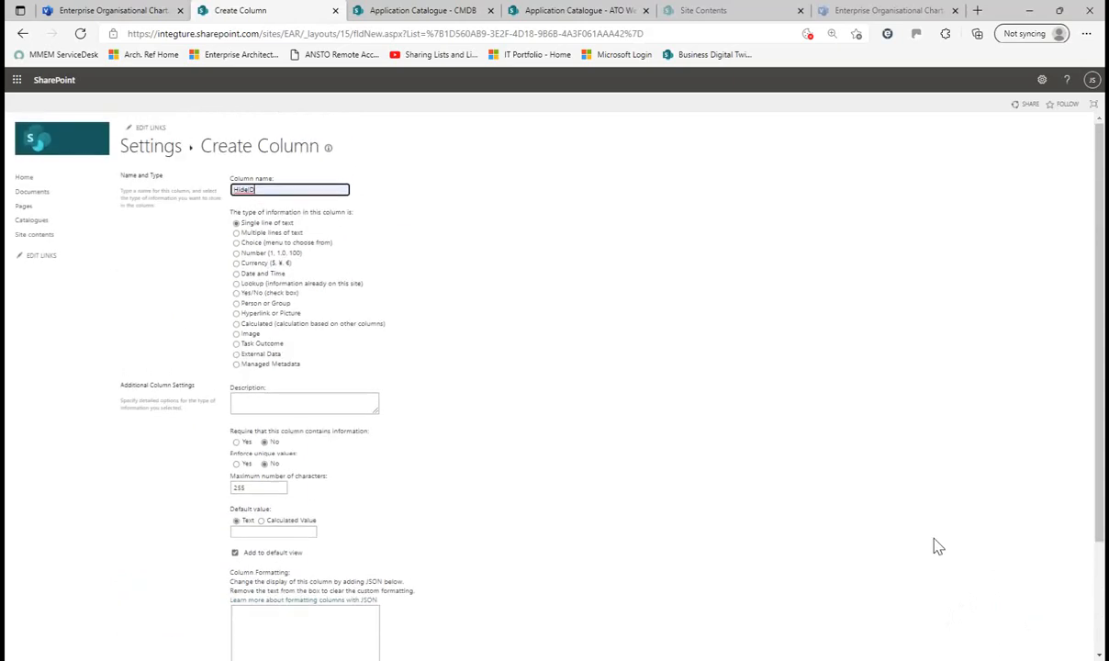
# - Set the HideID column's type to Single line of text and save the column
pyautogui.click(236, 324)
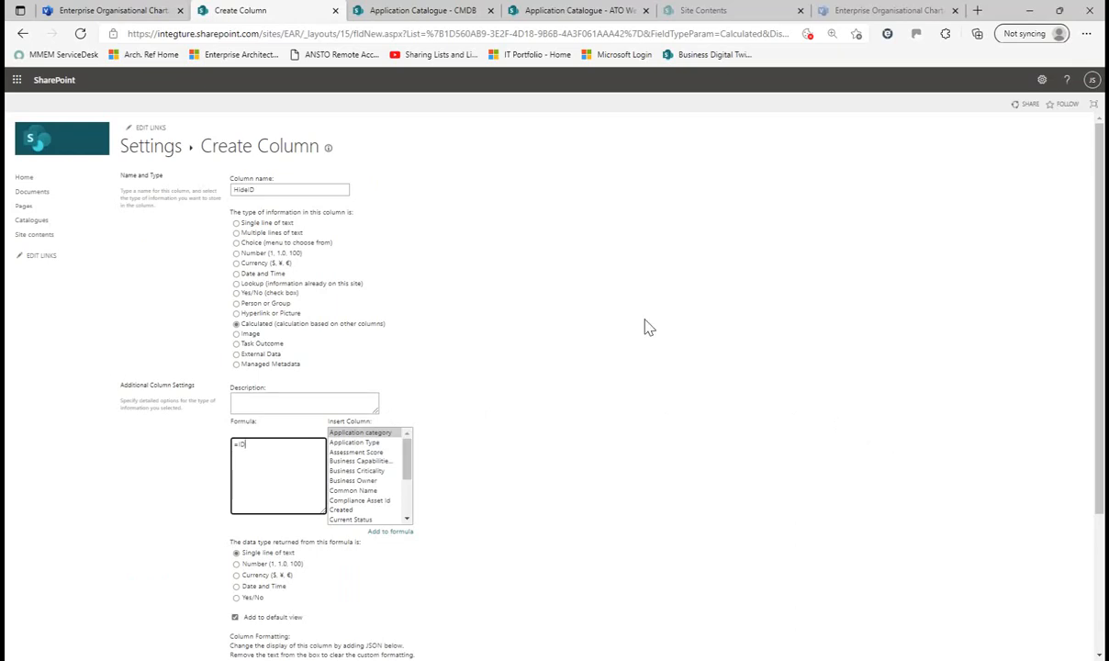
pyautogui.click(235, 223)
pyautogui.scroll(-1, 1037, 507)
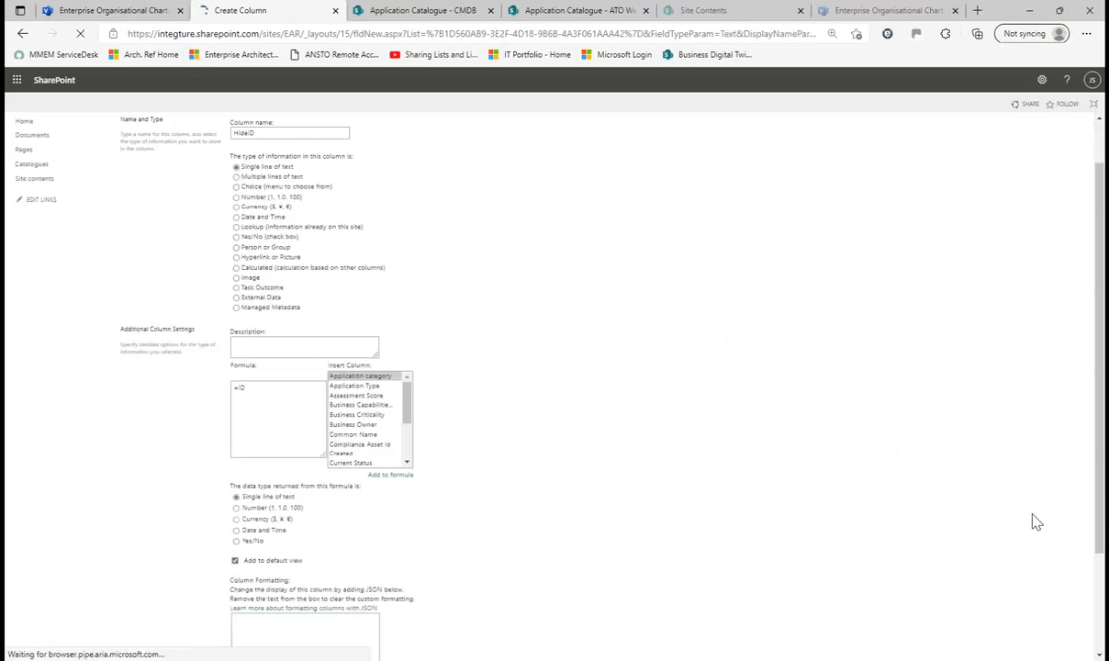
pyautogui.scroll(-2, 1026, 541)
pyautogui.click(1019, 604)
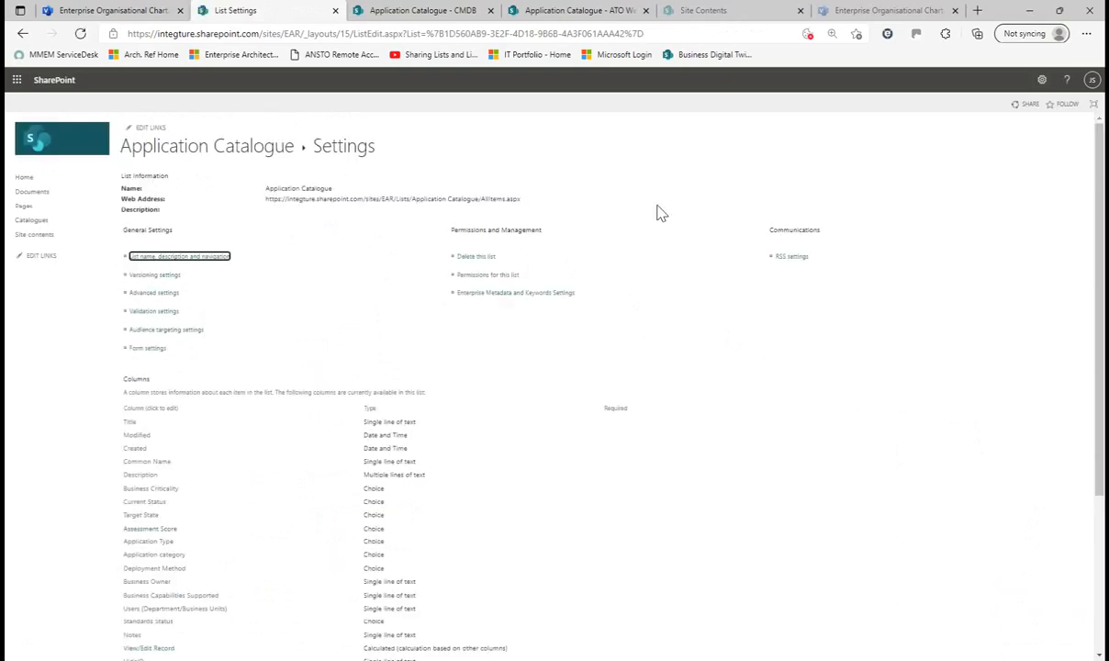
# - Return to the Application Catalogue list and save the current view as a non-public view named Update HideID
pyautogui.click(191, 152)
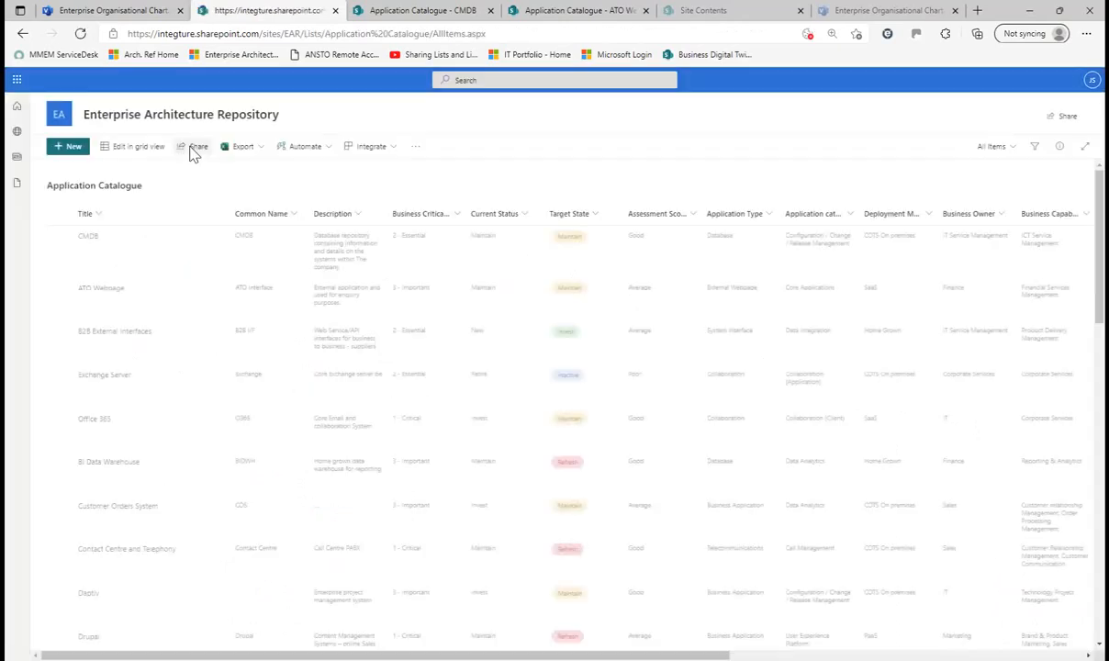
pyautogui.click(1012, 149)
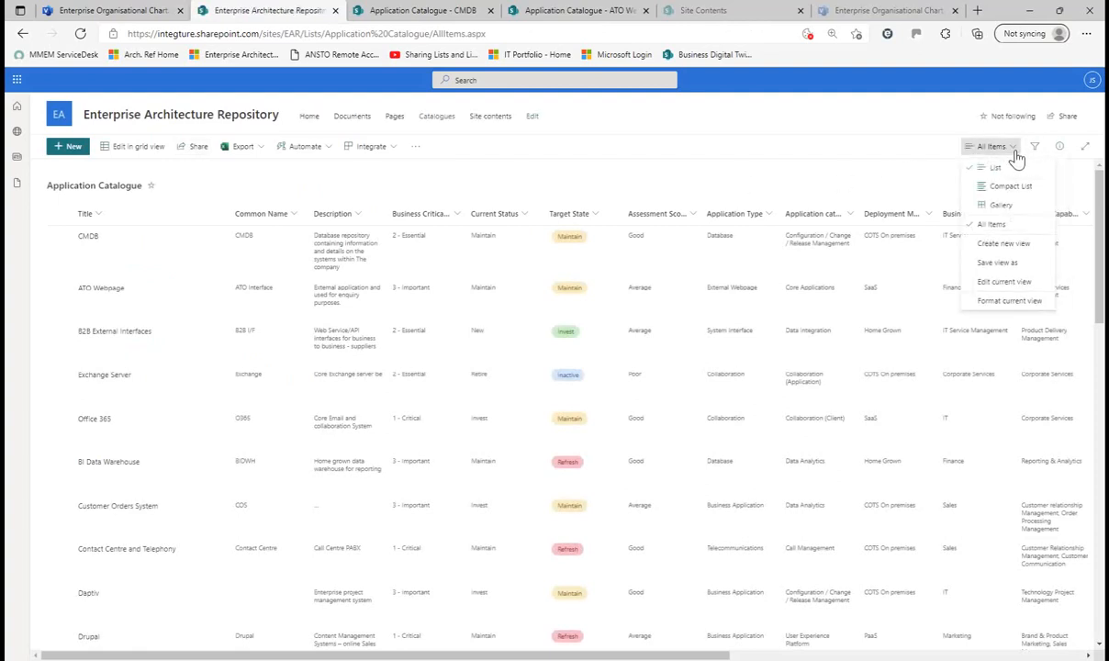
pyautogui.click(997, 263)
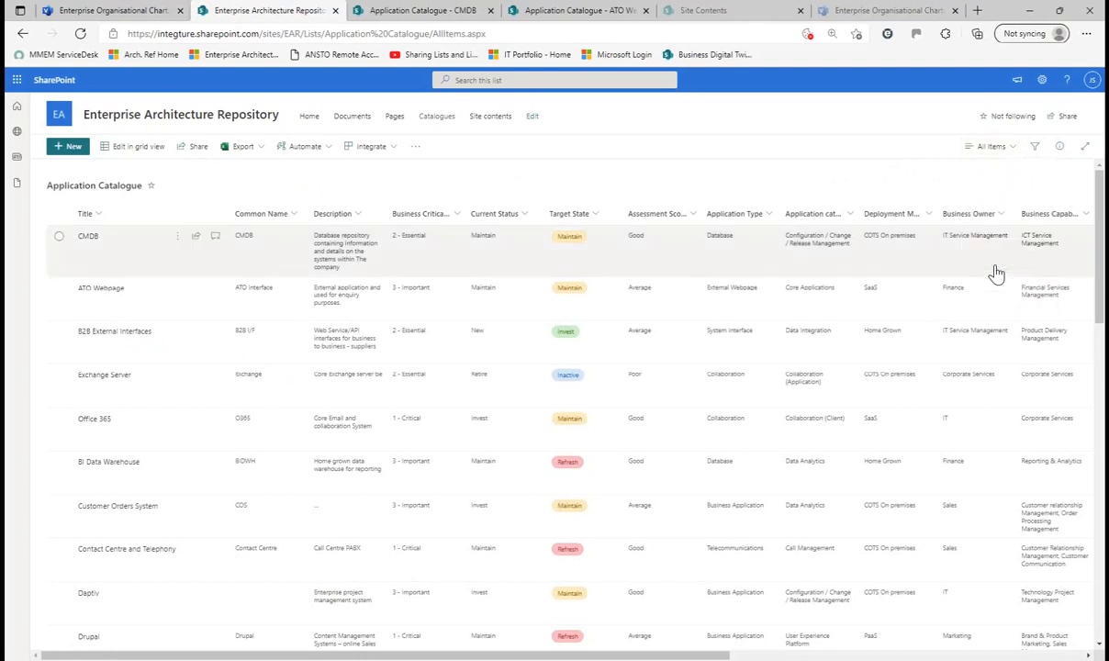
pyautogui.write('Update HideID')
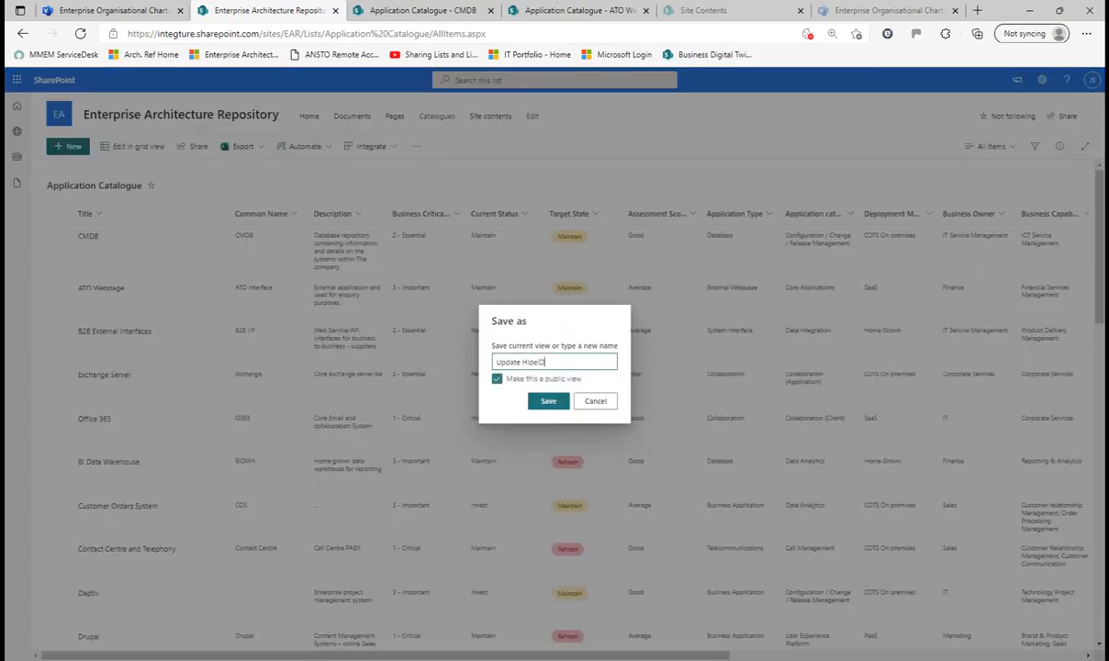
pyautogui.click(497, 378)
pyautogui.click(547, 402)
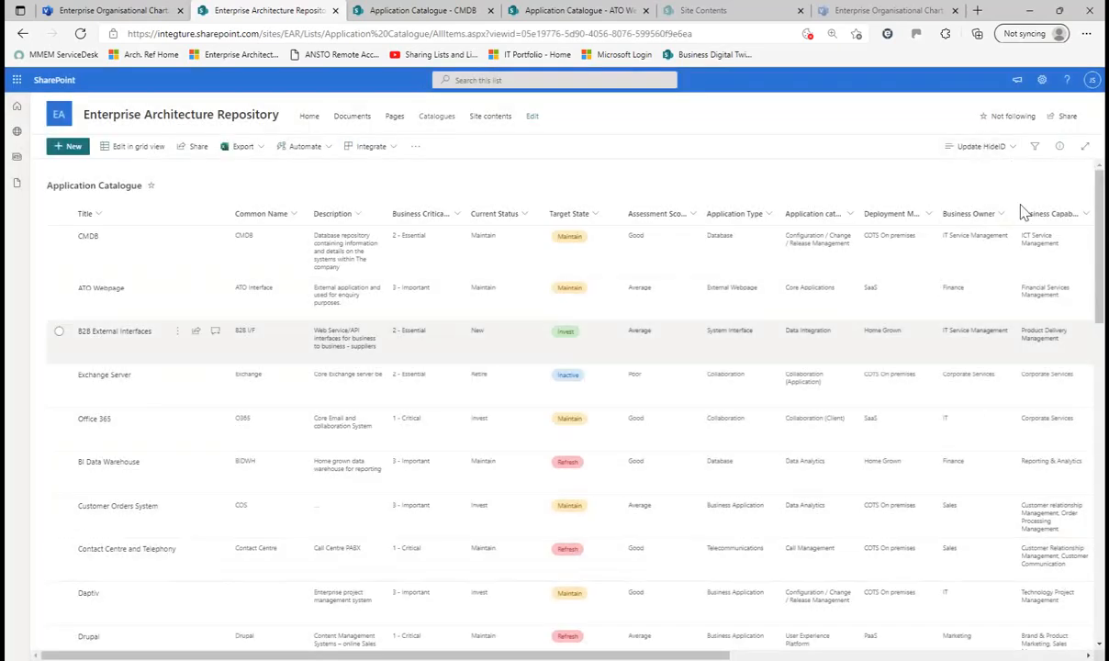
# - Edit the Update HideID view to display the ID column at position 1 from the left
pyautogui.click(1010, 149)
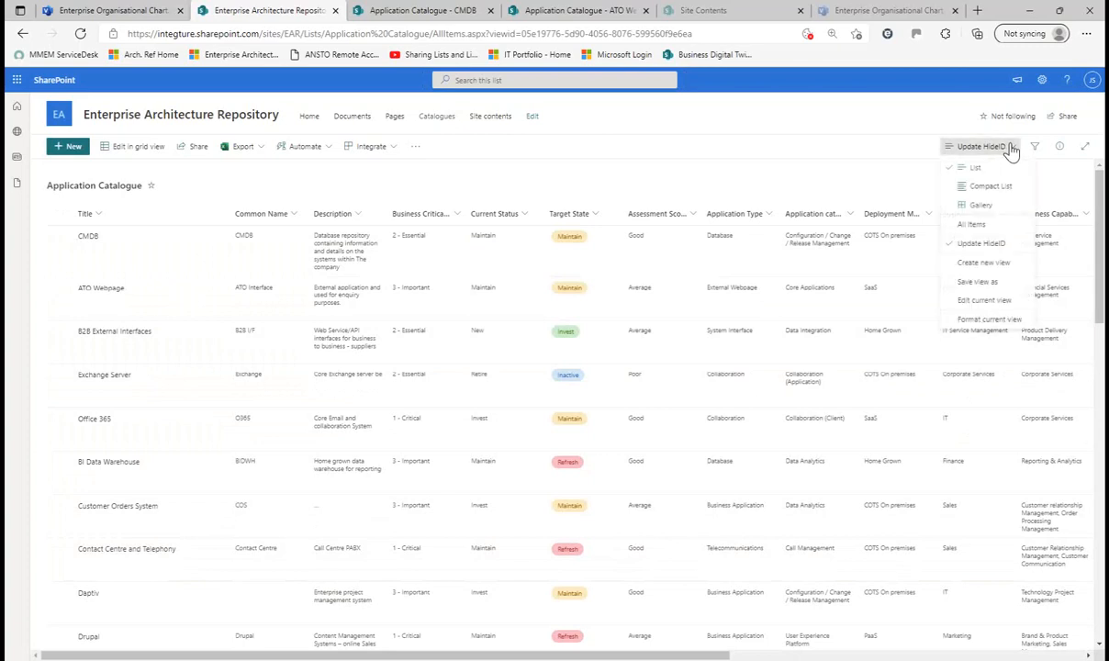
pyautogui.click(985, 300)
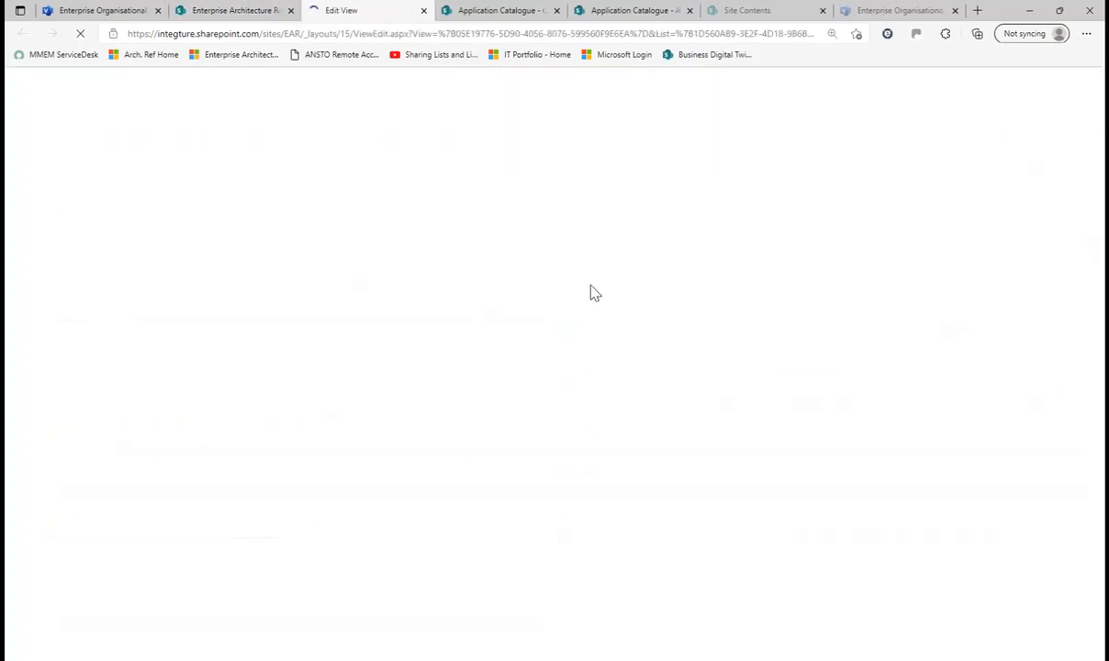
pyautogui.scroll(-3, 807, 514)
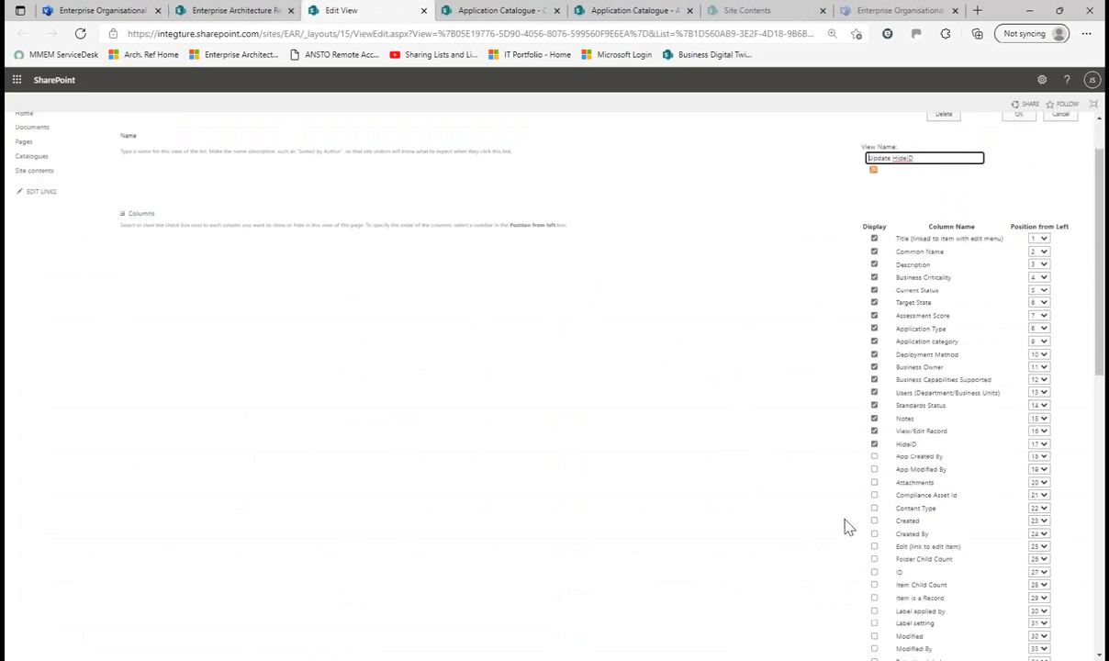
pyautogui.click(874, 471)
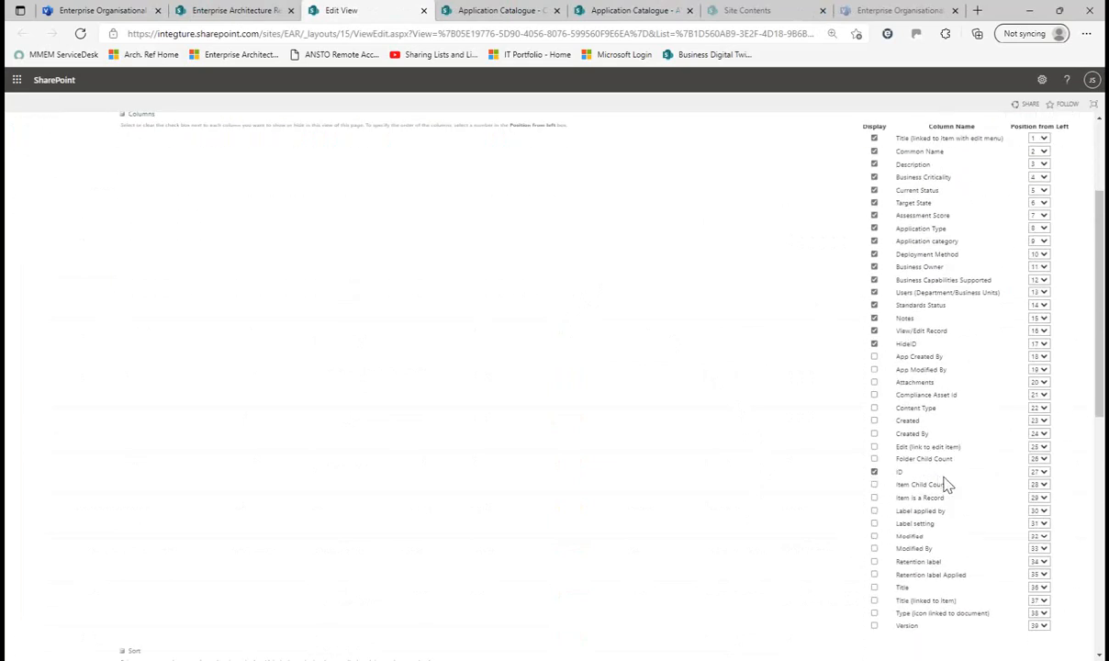
pyautogui.click(1040, 472)
pyautogui.moveTo(1044, 330); pyautogui.dragTo(1047, 279)
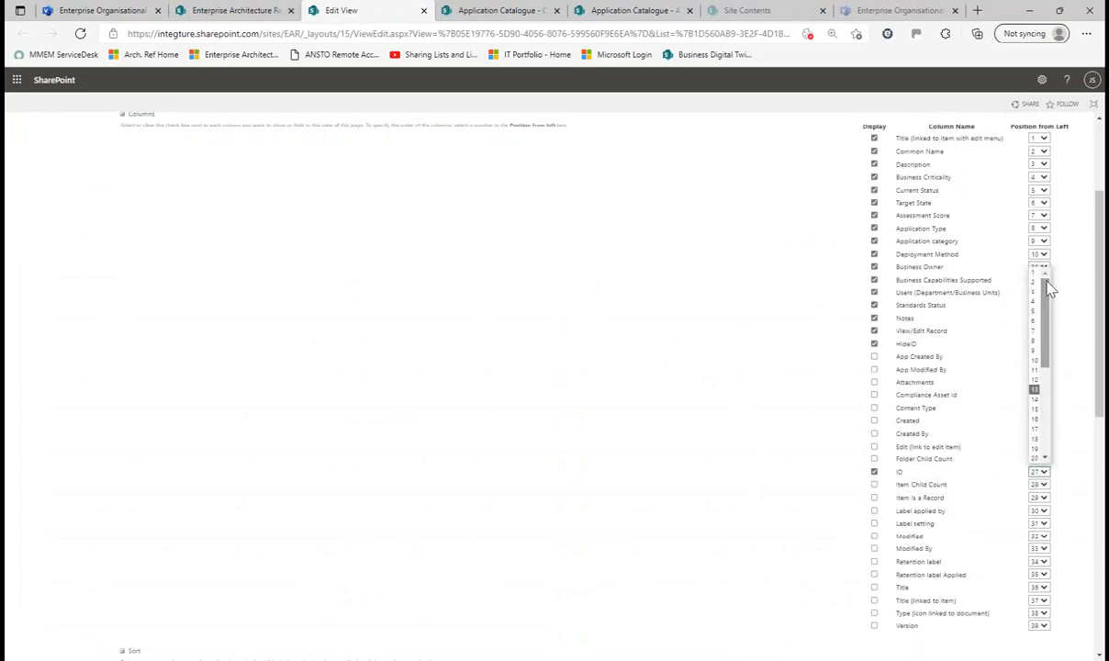
pyautogui.click(1037, 273)
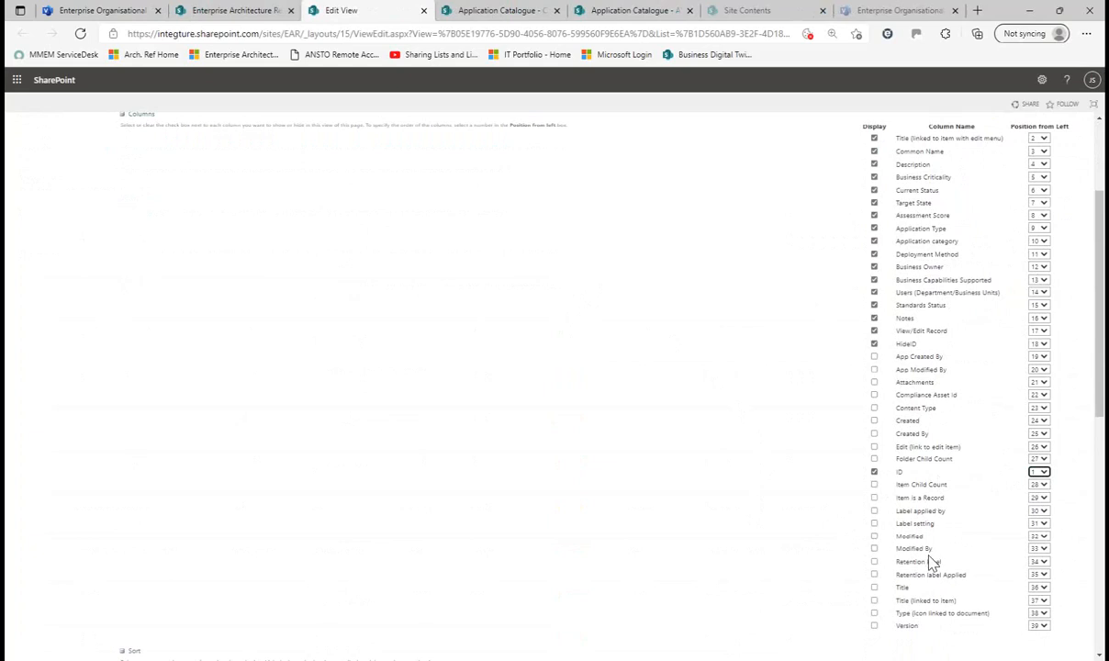
# - Move the HideID column to position 2 from the left and save the view
pyautogui.click(1040, 343)
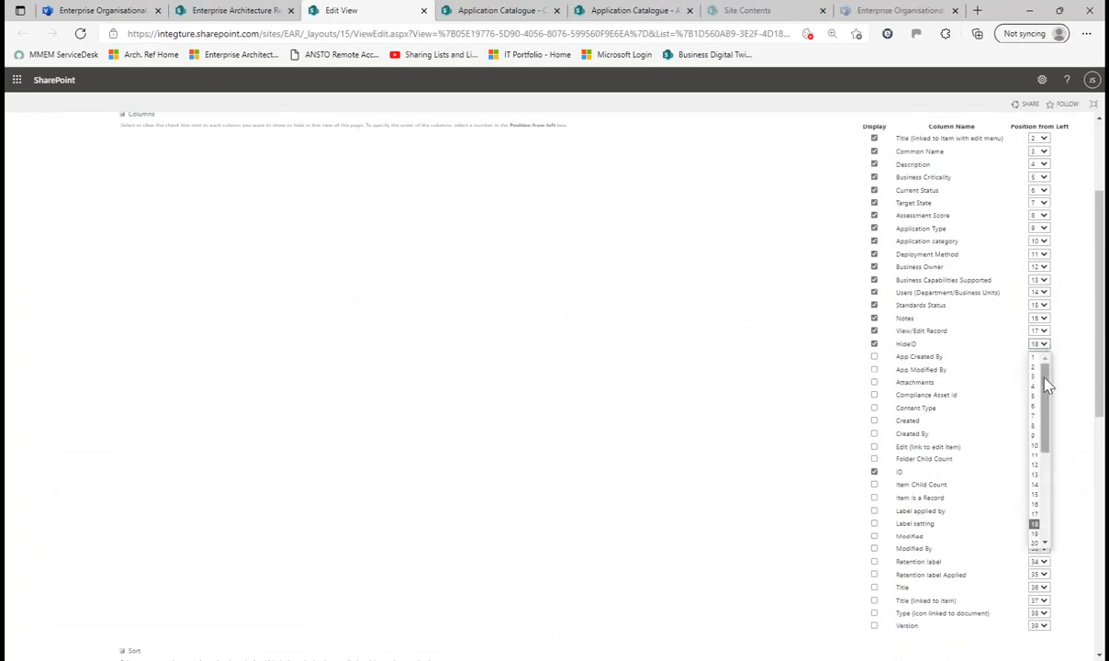
pyautogui.click(1034, 367)
pyautogui.scroll(3, 1041, 376)
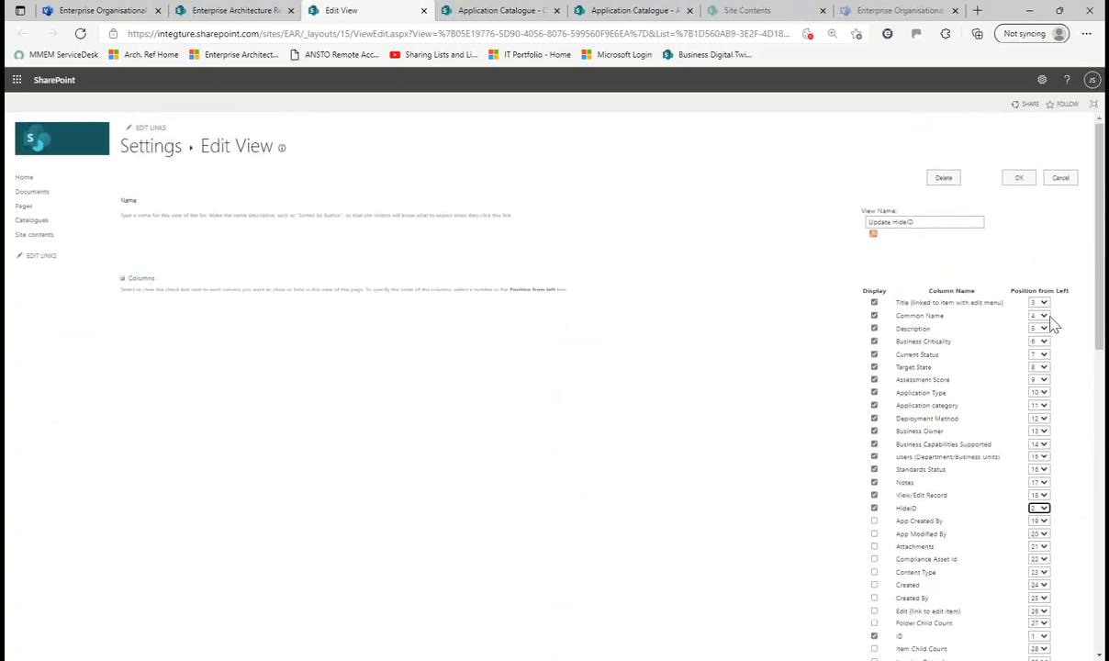
pyautogui.click(1021, 179)
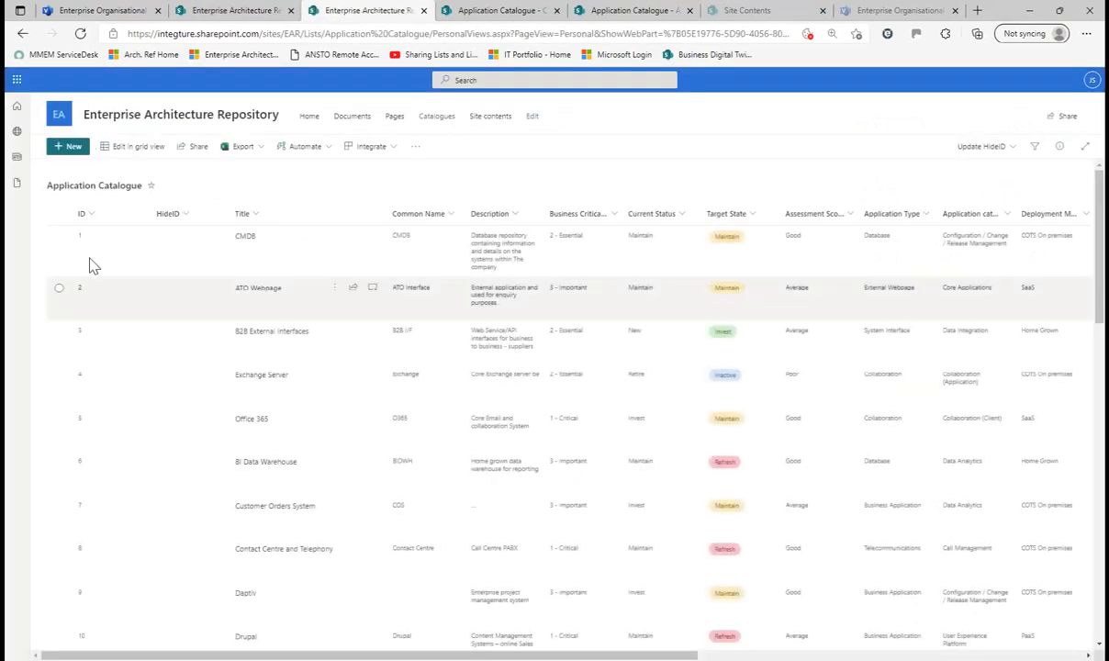
# - Switch the list to grid editing and select all ID cells from the CMDB row down to the Stakeholder Spreadsheet row
pyautogui.click(129, 148)
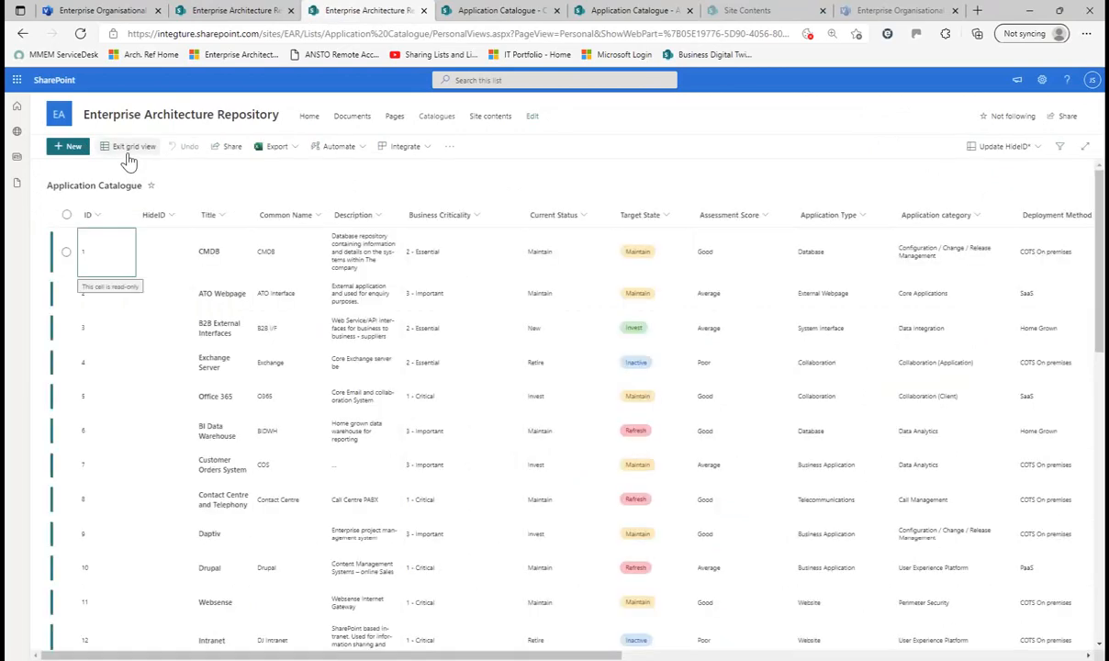
pyautogui.scroll(-1, 103, 396)
pyautogui.scroll(-8, 105, 413)
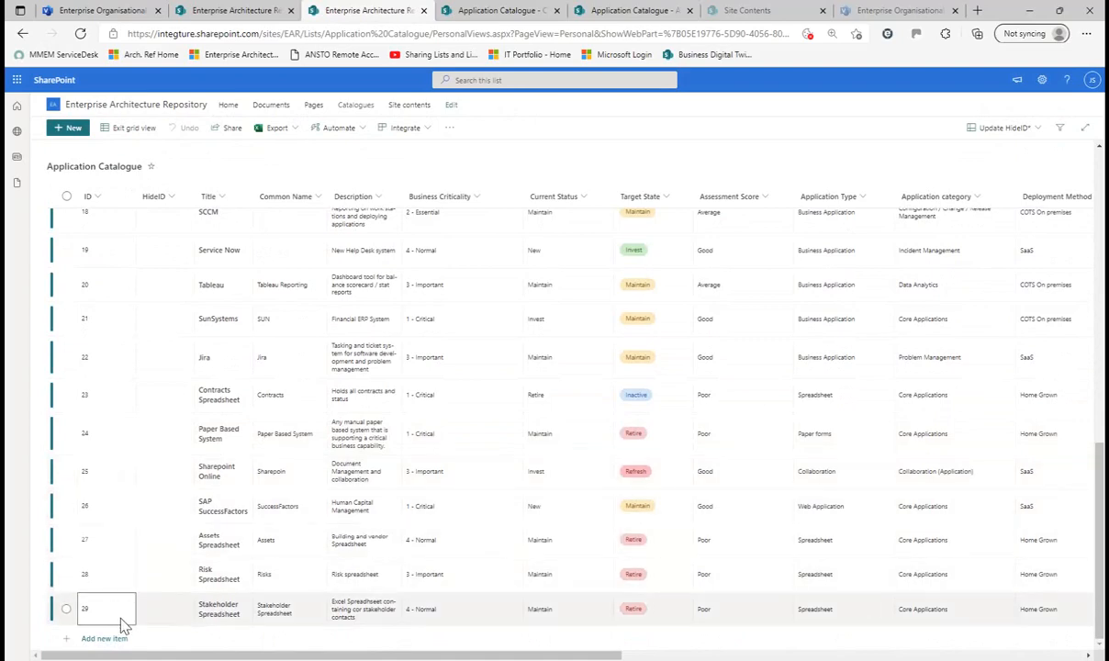
pyautogui.keyDown('shift'); pyautogui.click(126, 619); pyautogui.keyUp('shift')
pyautogui.scroll(5, 133, 371)
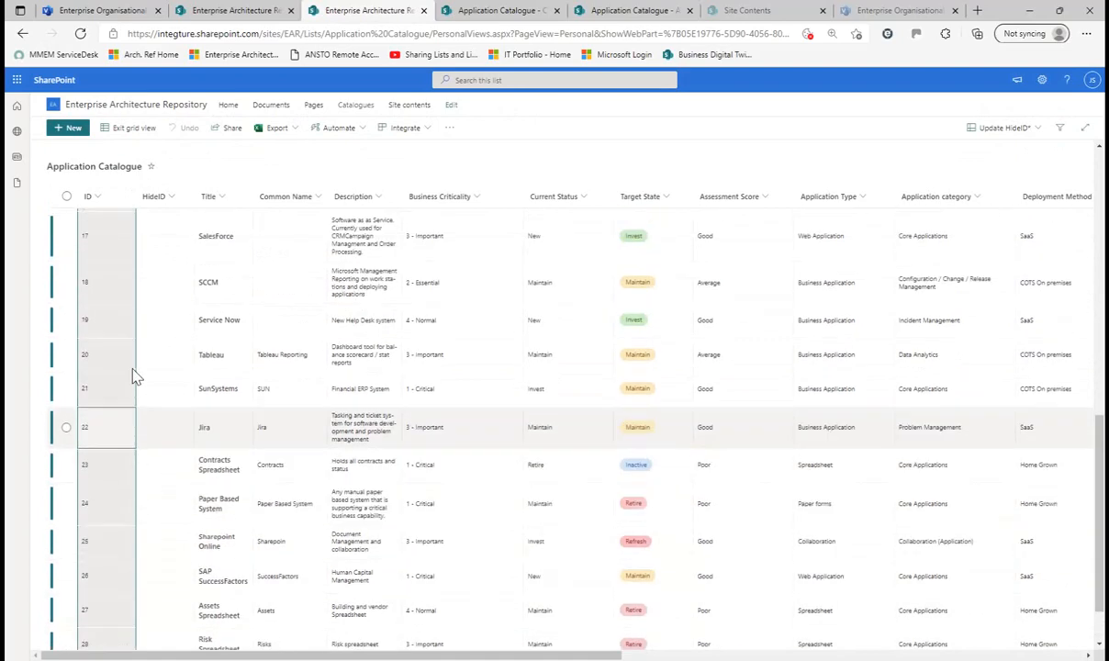
pyautogui.scroll(-2, 131, 551)
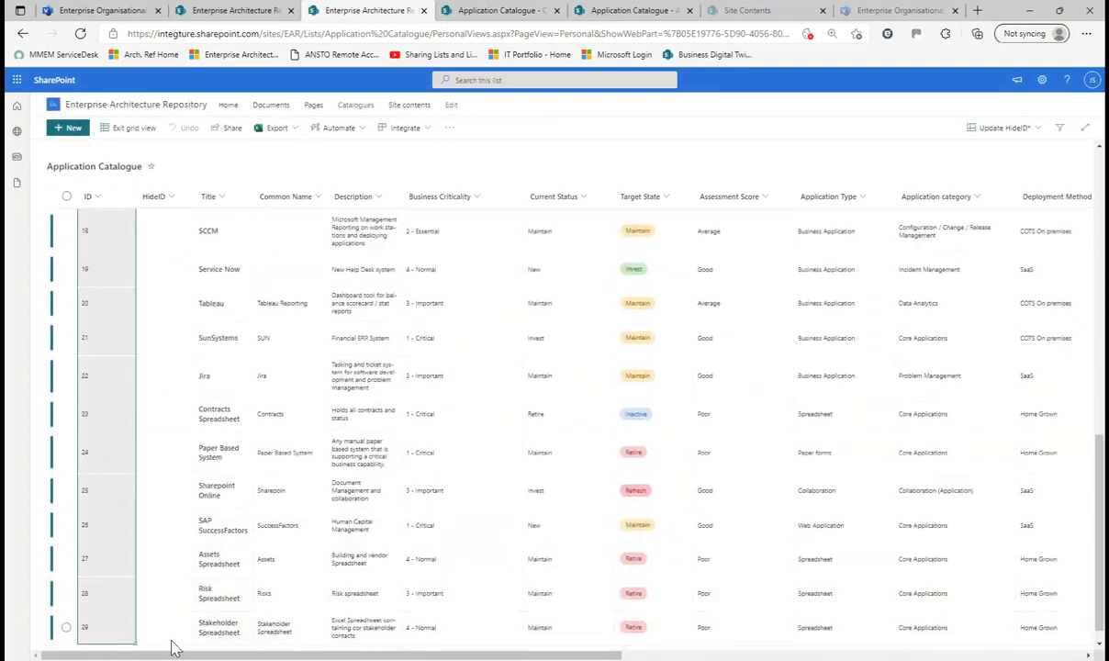
# - Extend the selected IDs across into the HideID column for every record and exit grid editing
pyautogui.moveTo(136, 644); pyautogui.dragTo(149, 635)
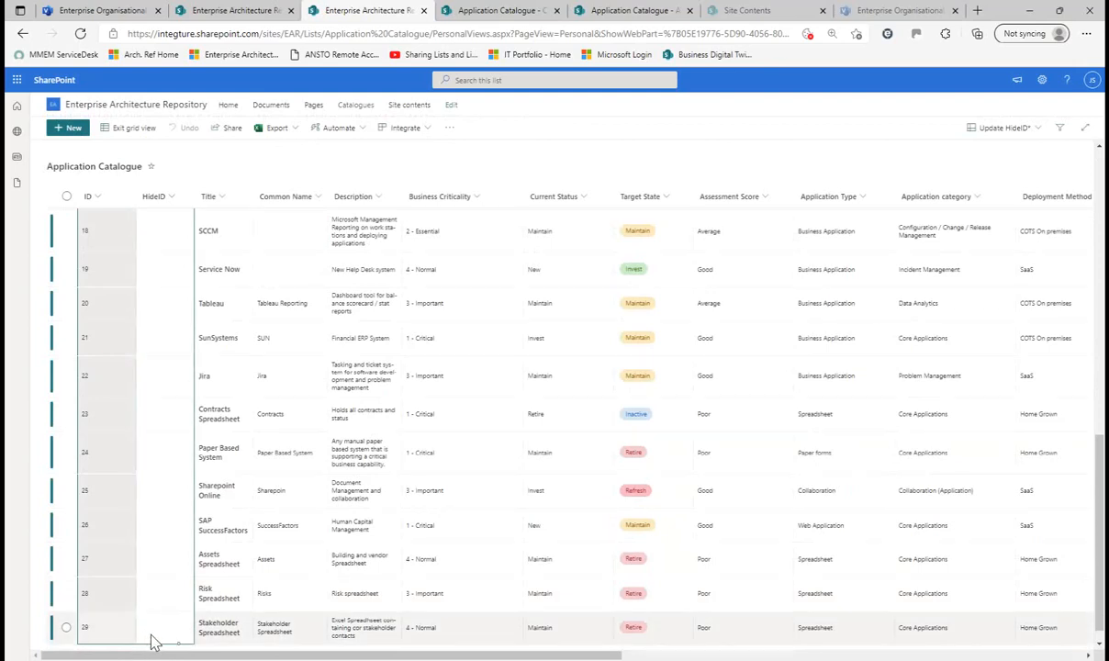
pyautogui.moveTo(153, 643); pyautogui.dragTo(165, 634)
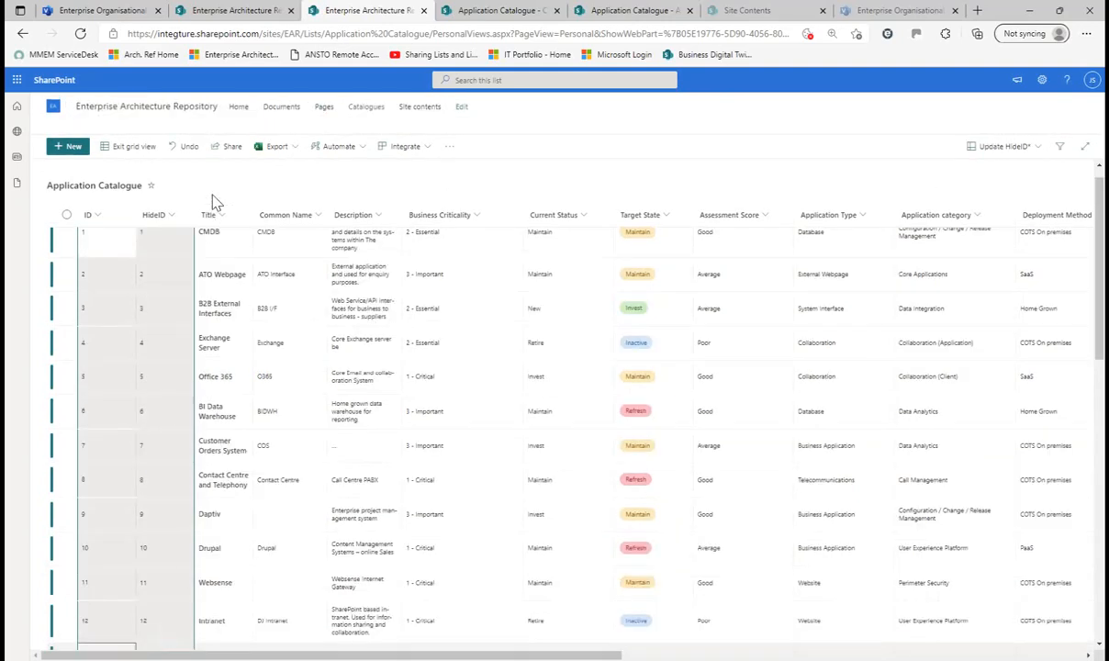
pyautogui.scroll(-8, 240, 322)
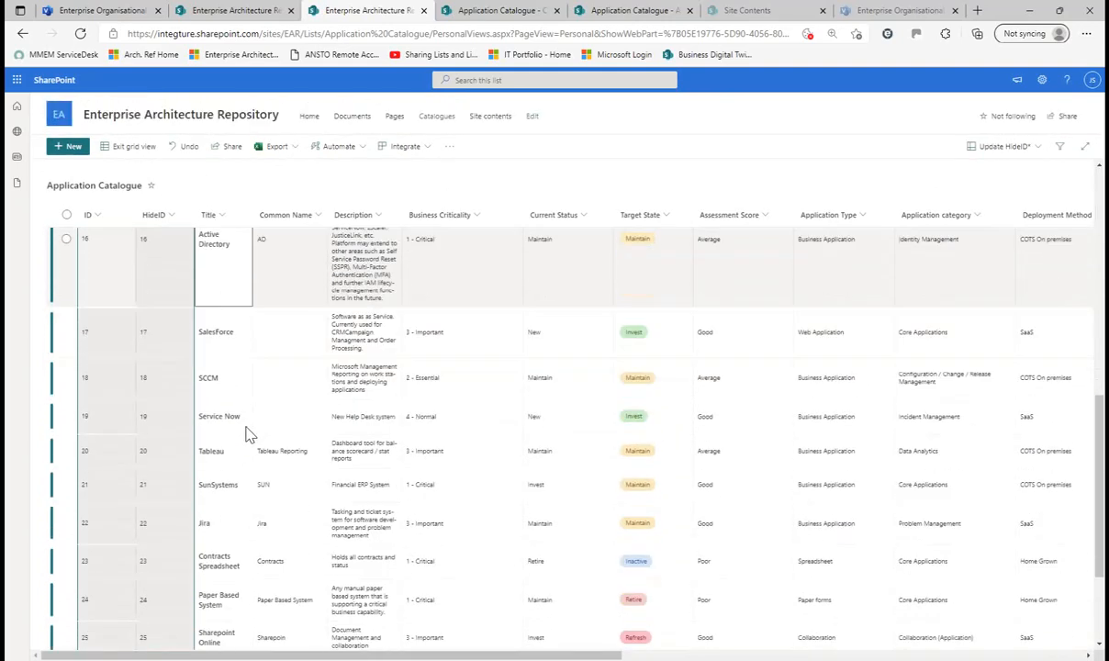
pyautogui.click(132, 135)
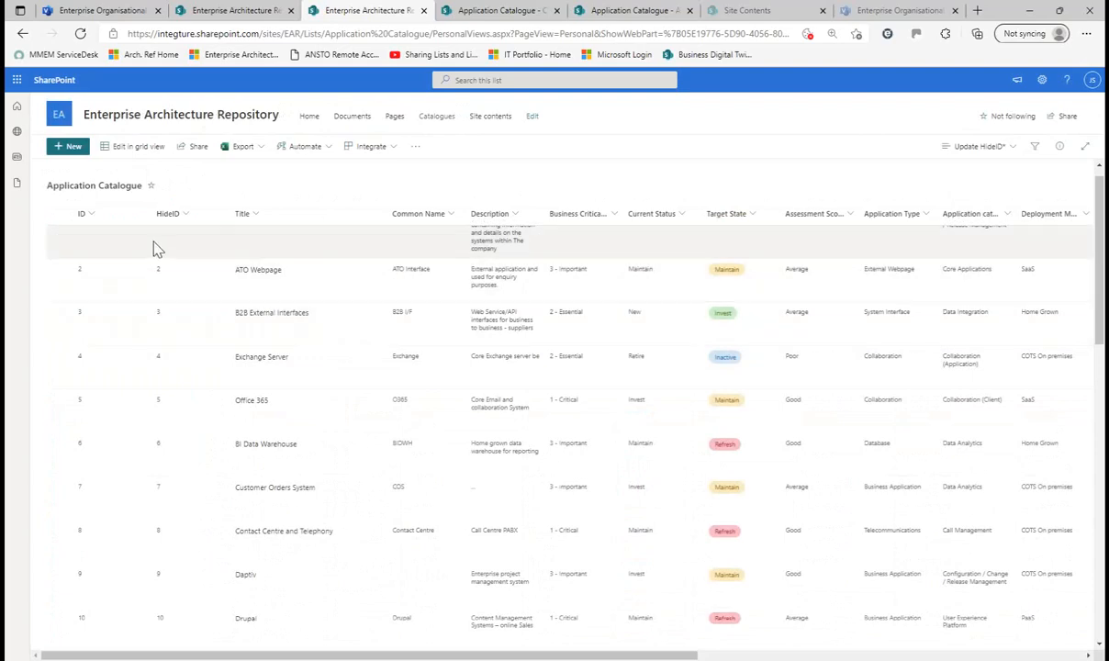
pyautogui.scroll(1, 169, 293)
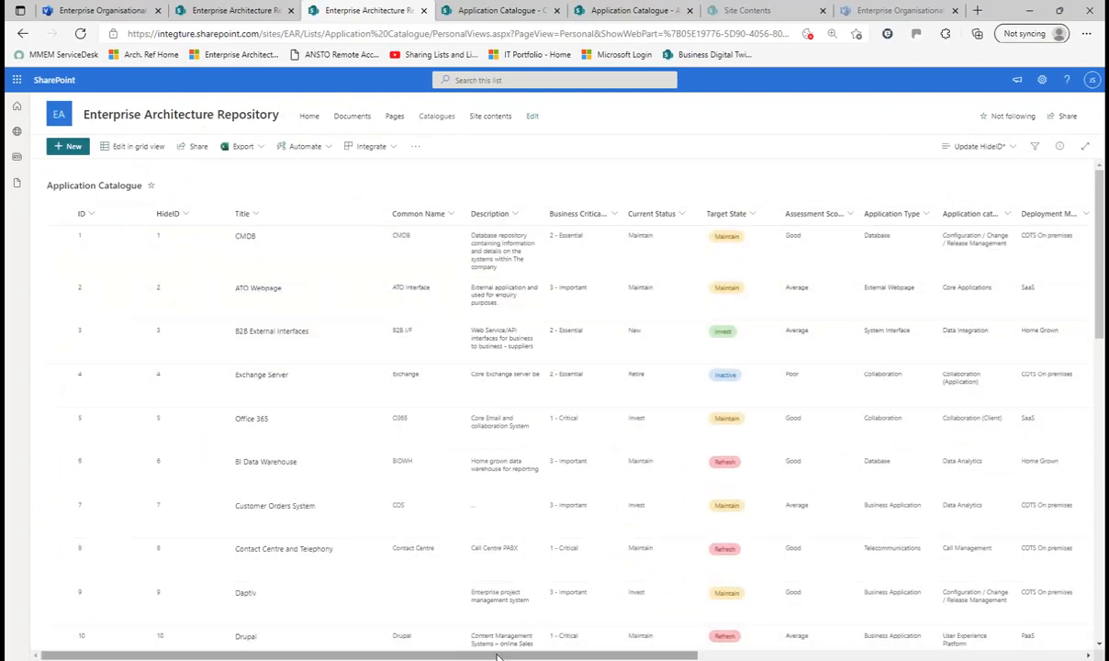
# - Switch the Application Catalogue list to the All Items view
pyautogui.moveTo(497, 655); pyautogui.dragTo(745, 655)
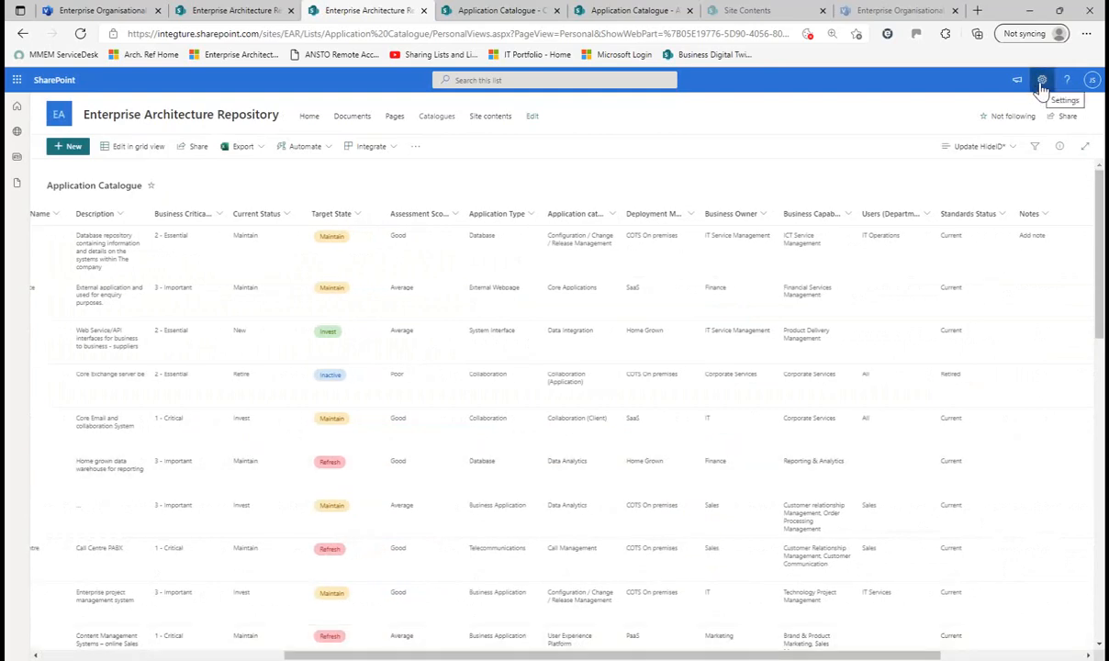
pyautogui.click(1014, 149)
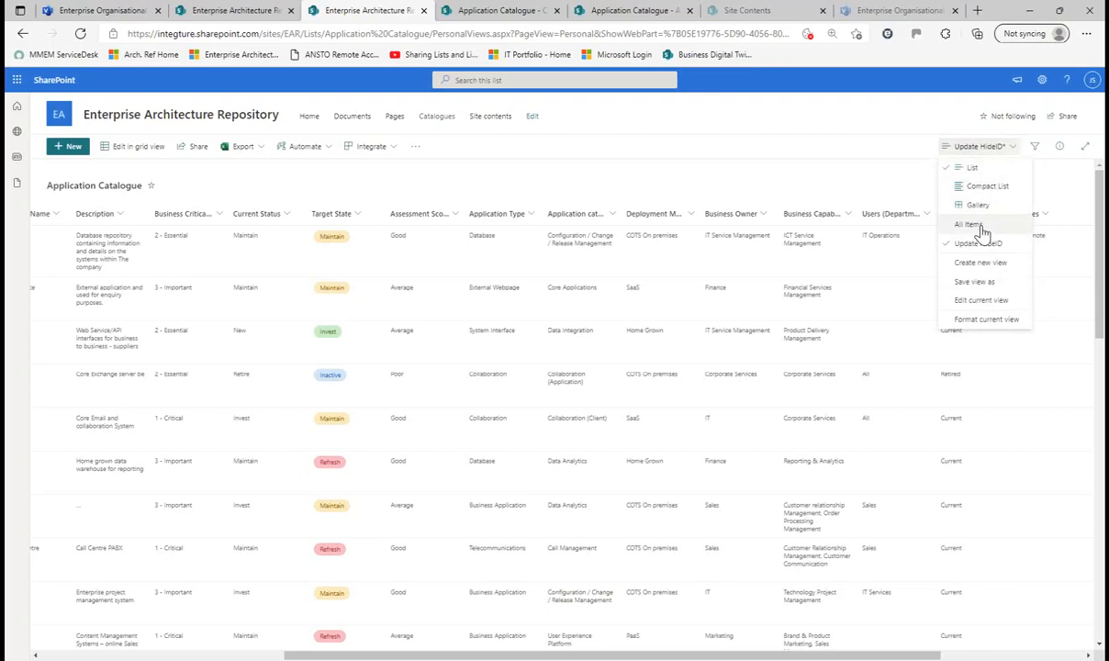
pyautogui.click(1019, 147)
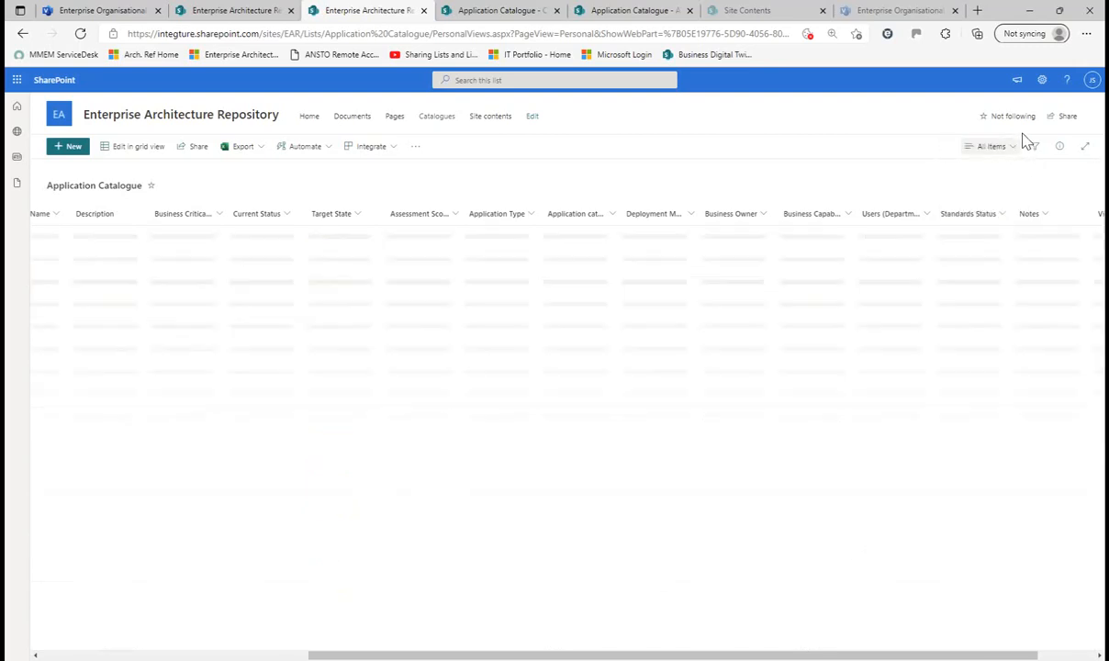
# - Open the Application Catalogue's list settings and edit the View/Edit Record calculated column
pyautogui.click(1041, 82)
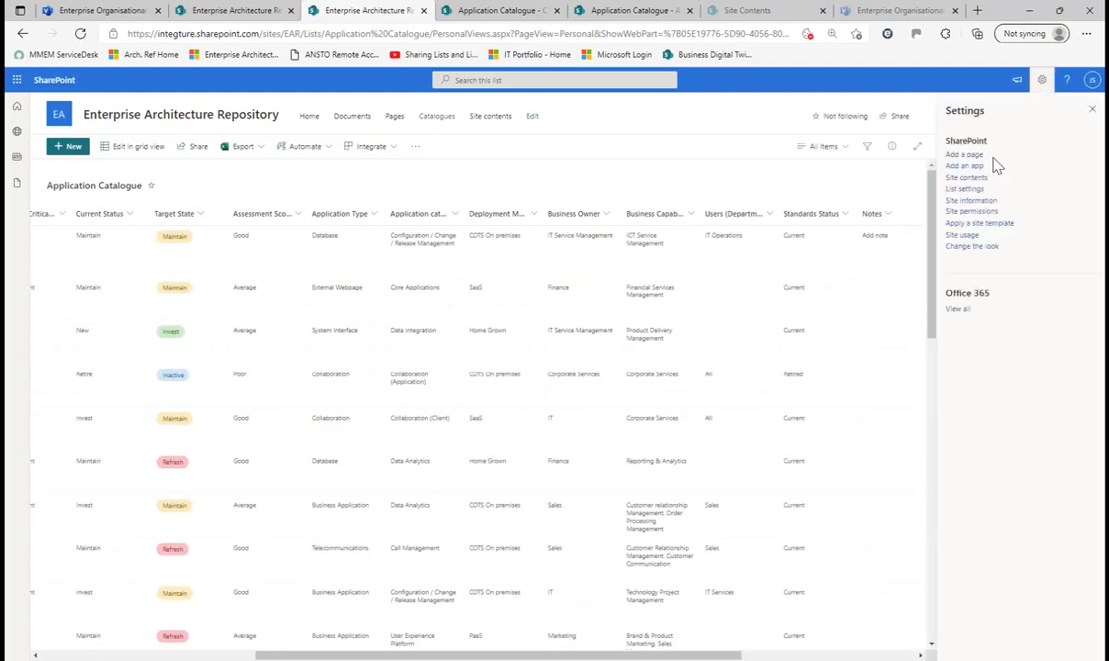
pyautogui.click(952, 190)
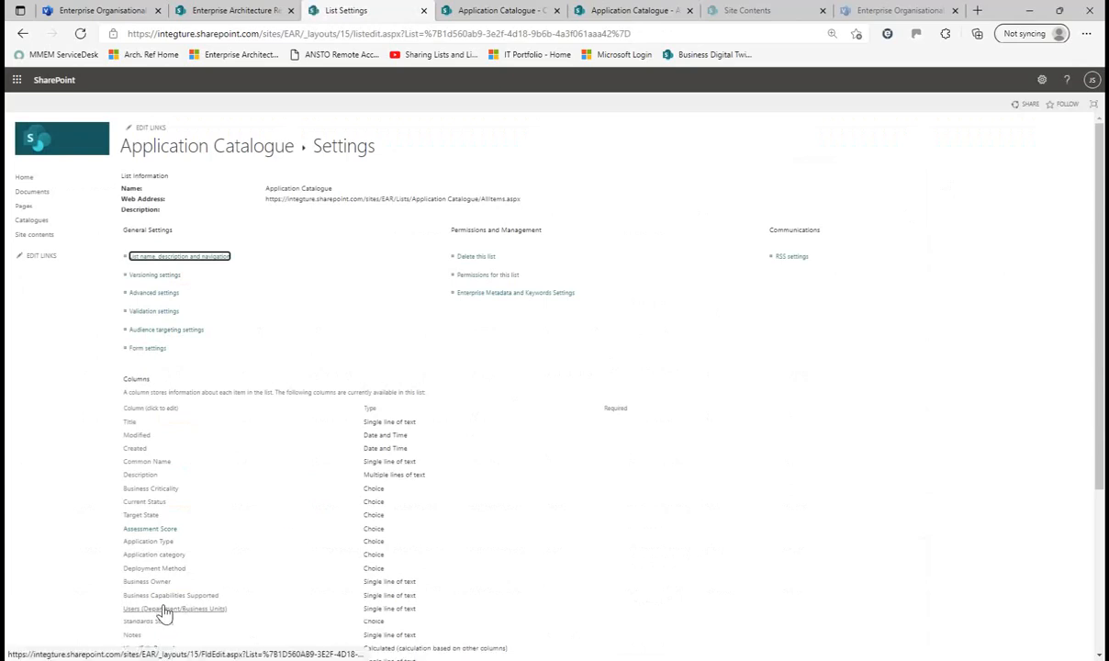
pyautogui.scroll(-3, 164, 613)
pyautogui.click(143, 487)
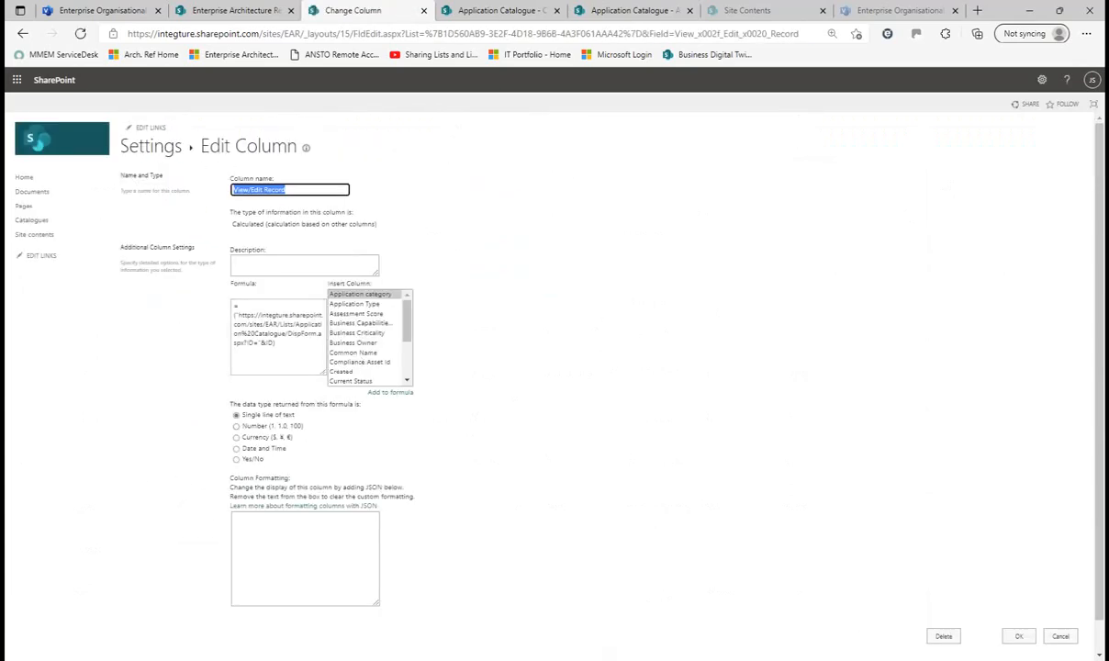
# - Replace ID with HideID in the View/Edit Record formula, save the column, and check the links in the Application Catalogue list
pyautogui.doubleClick(270, 342)
pyautogui.click(268, 342)
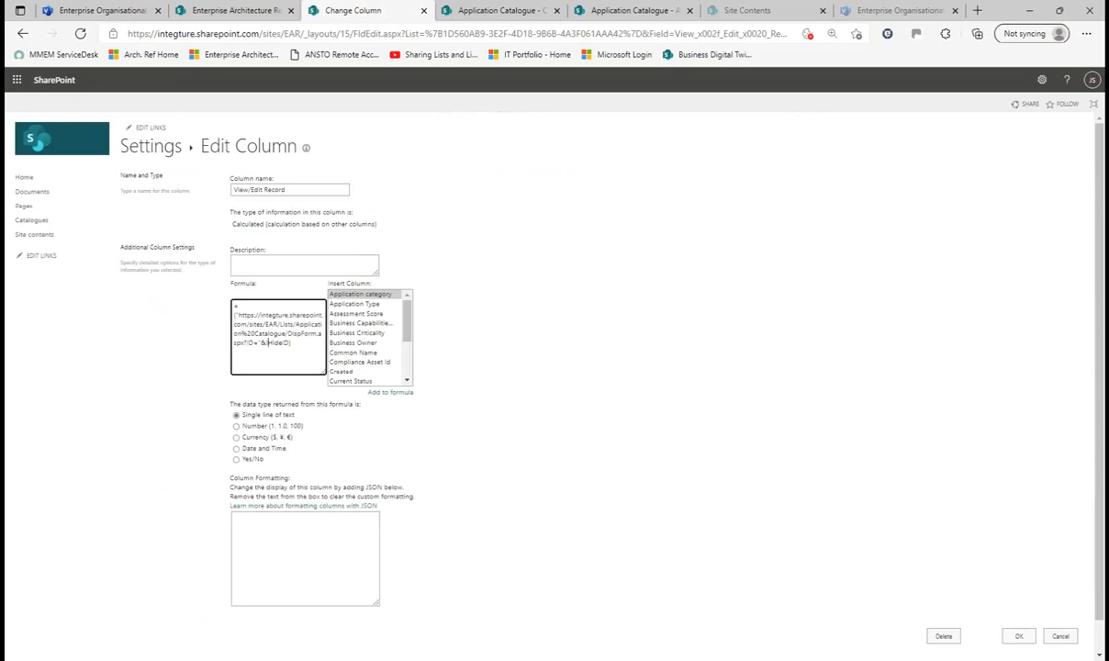
pyautogui.scroll(-1, 789, 388)
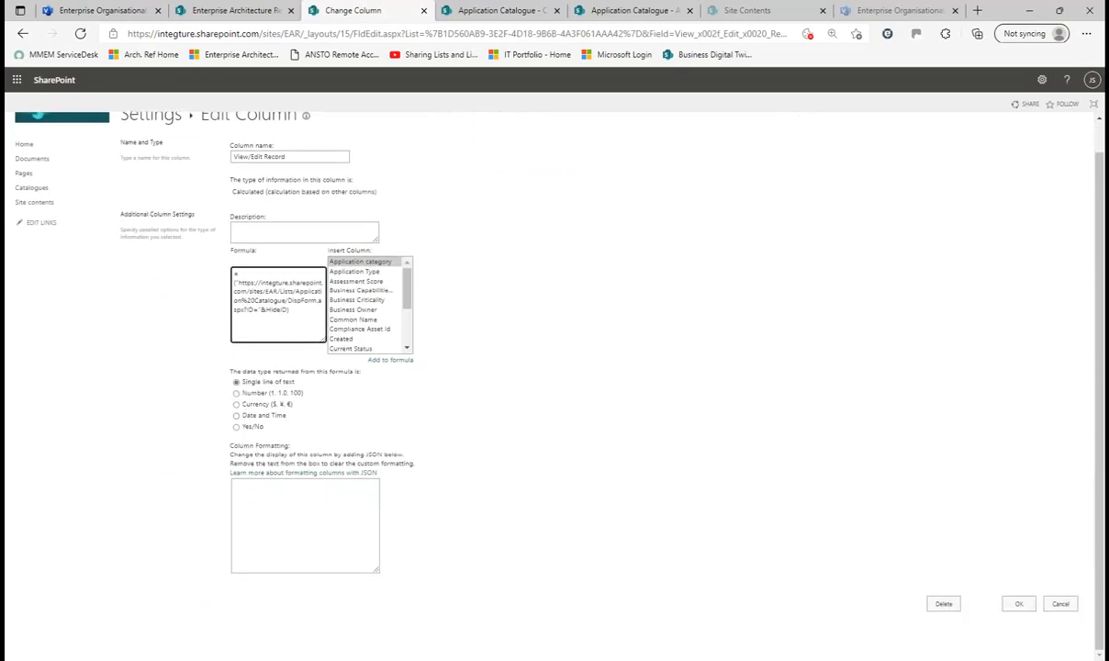
pyautogui.click(1020, 606)
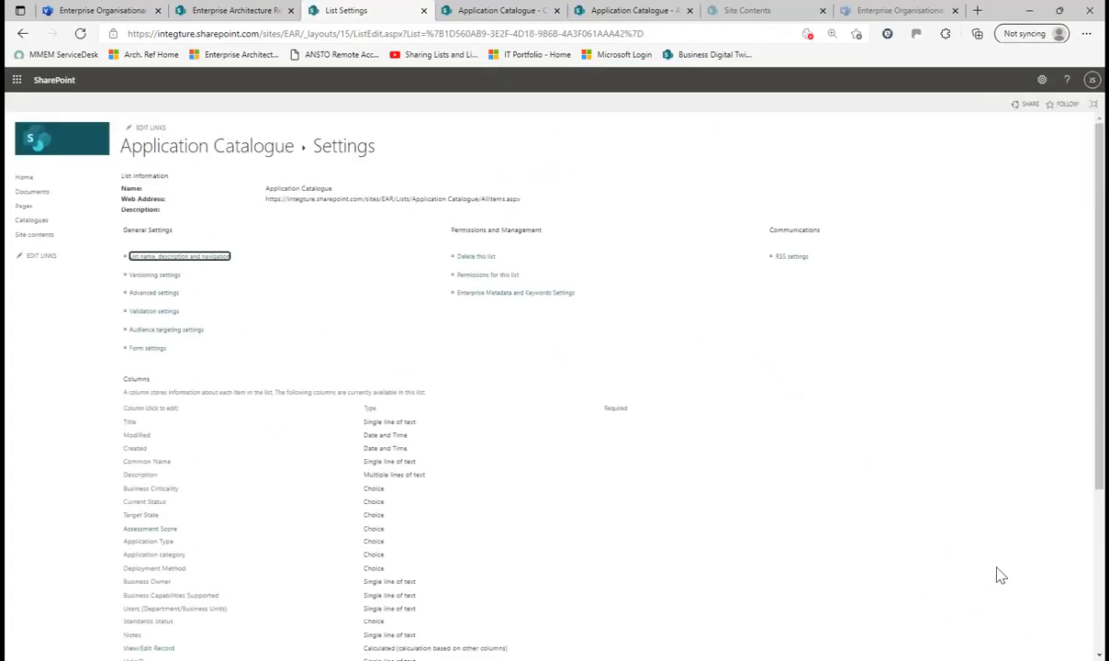
pyautogui.click(230, 157)
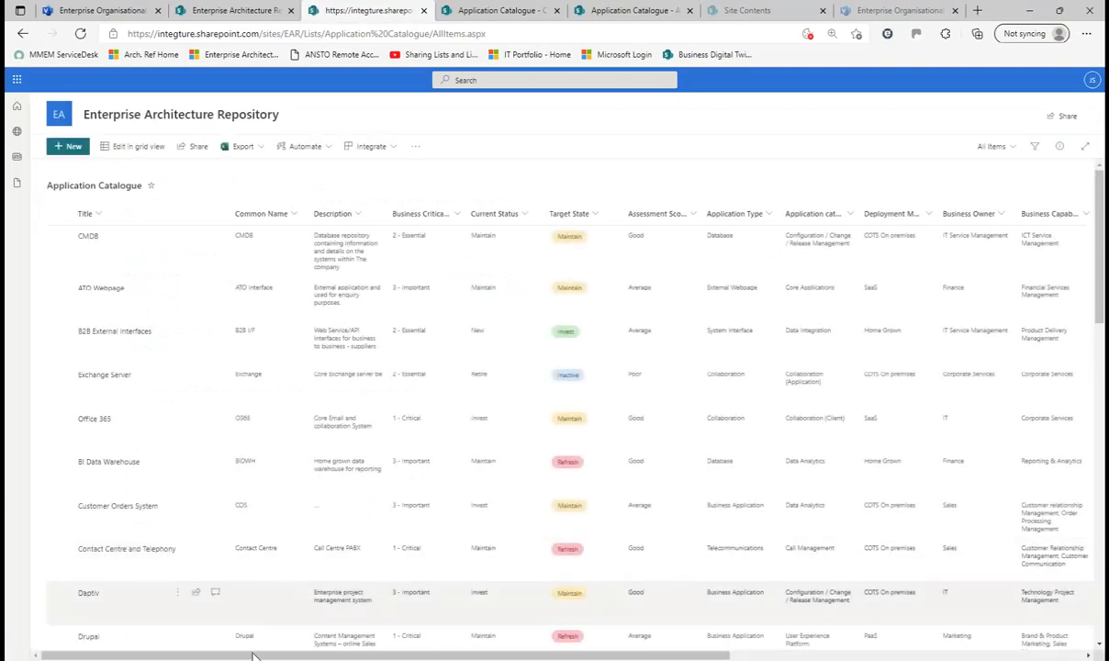
pyautogui.moveTo(443, 657); pyautogui.dragTo(725, 657)
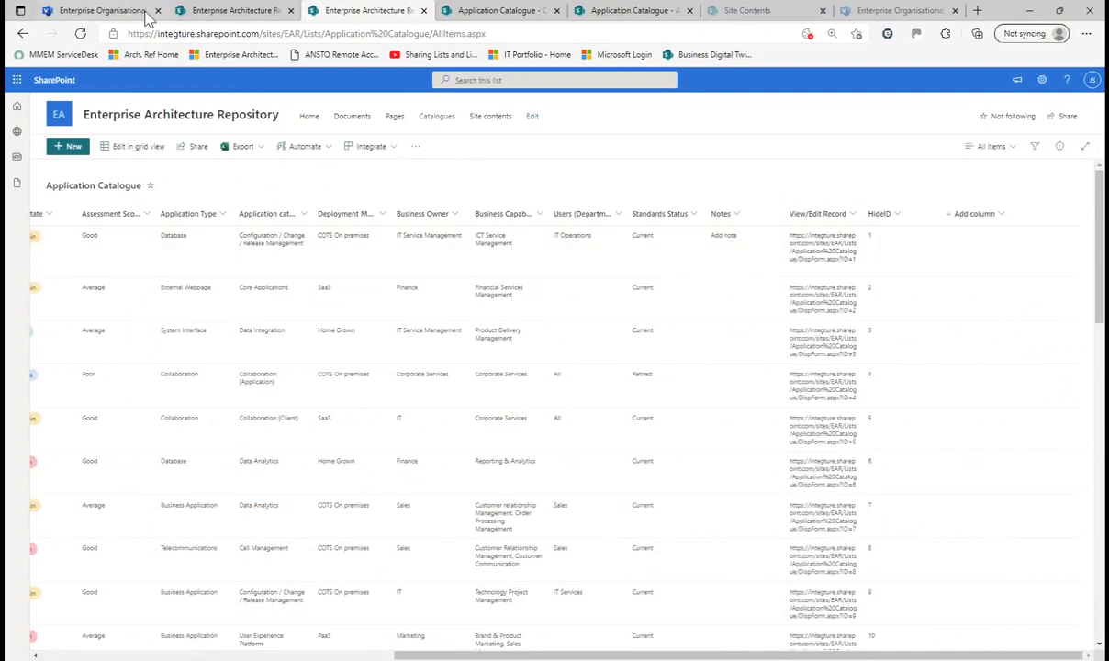
# - Switch to the Enterprise Organisational Chart diagram and open it for editing in the Visio desktop app
pyautogui.click(111, 13)
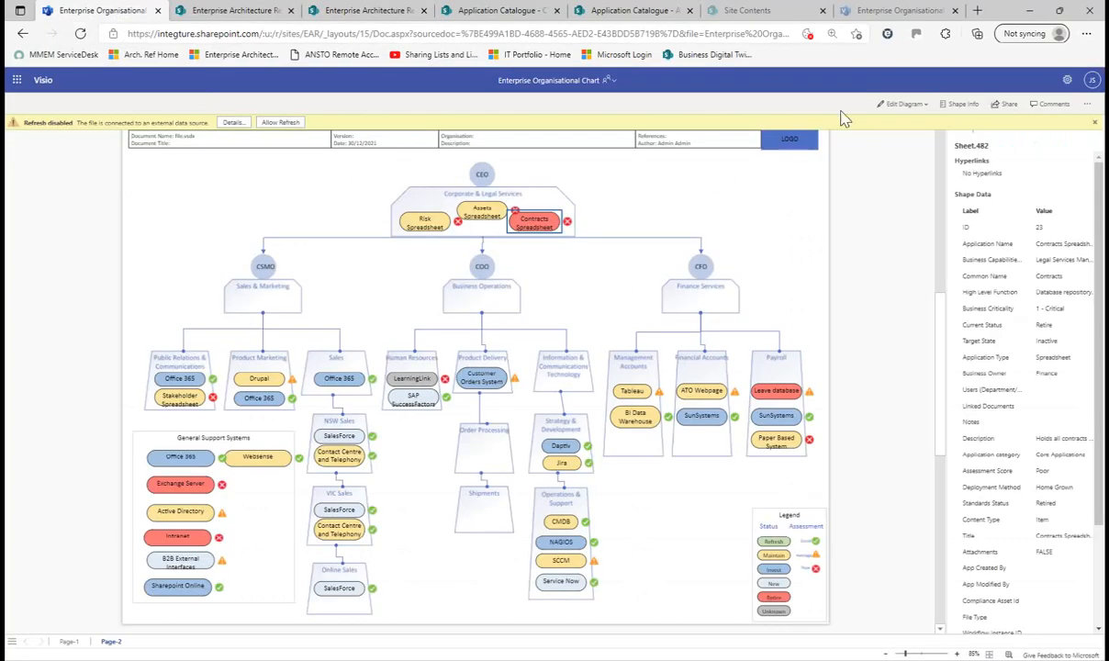
pyautogui.click(926, 105)
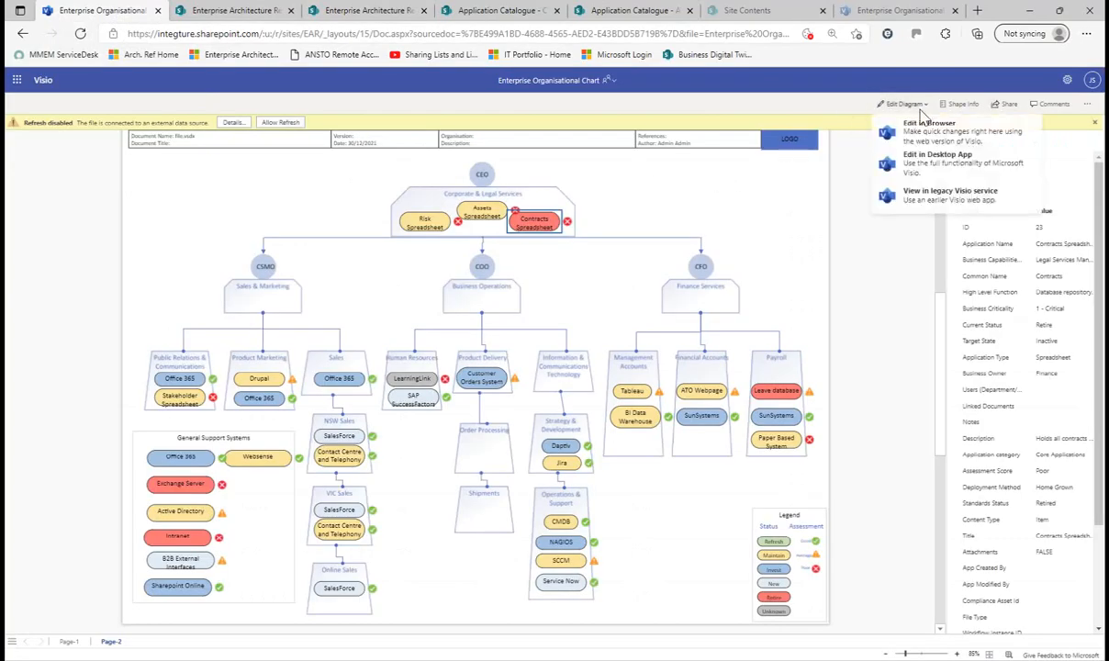
pyautogui.click(915, 157)
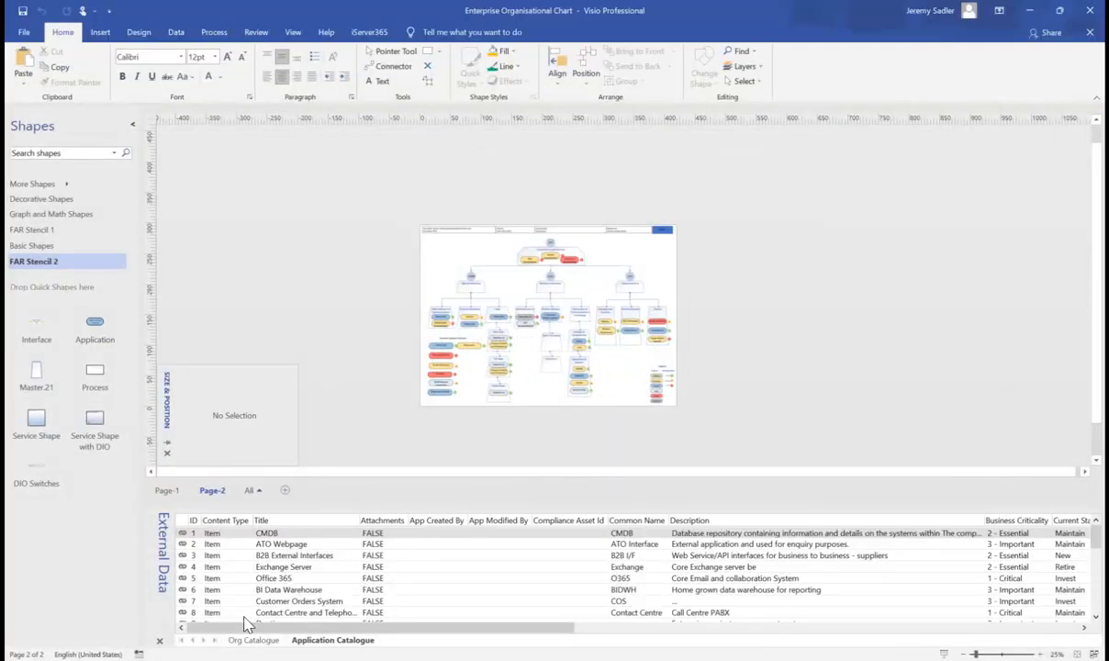
# - Refresh the Application Catalogue external data and check its View/Edit Record and HideID columns
pyautogui.rightClick(296, 594)
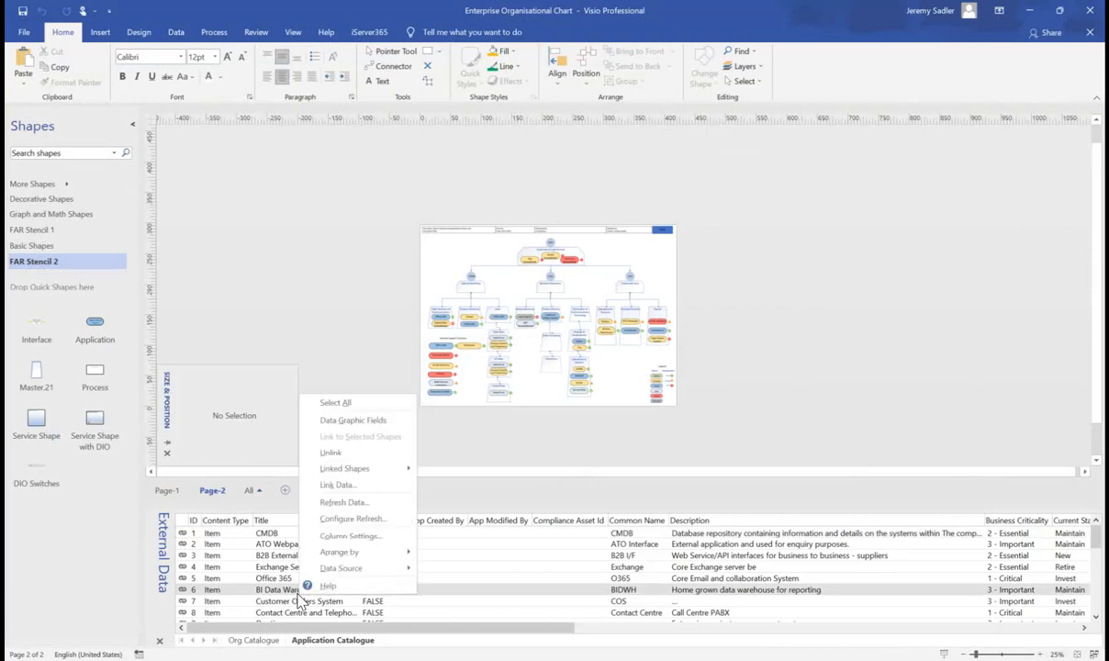
pyautogui.click(378, 500)
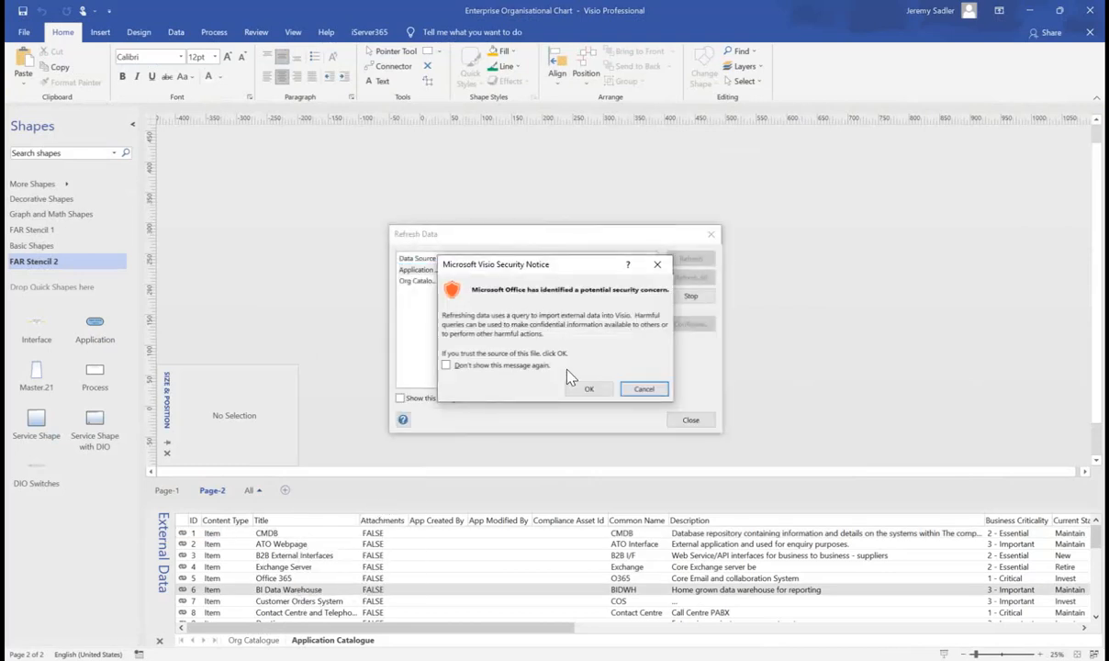
pyautogui.click(583, 388)
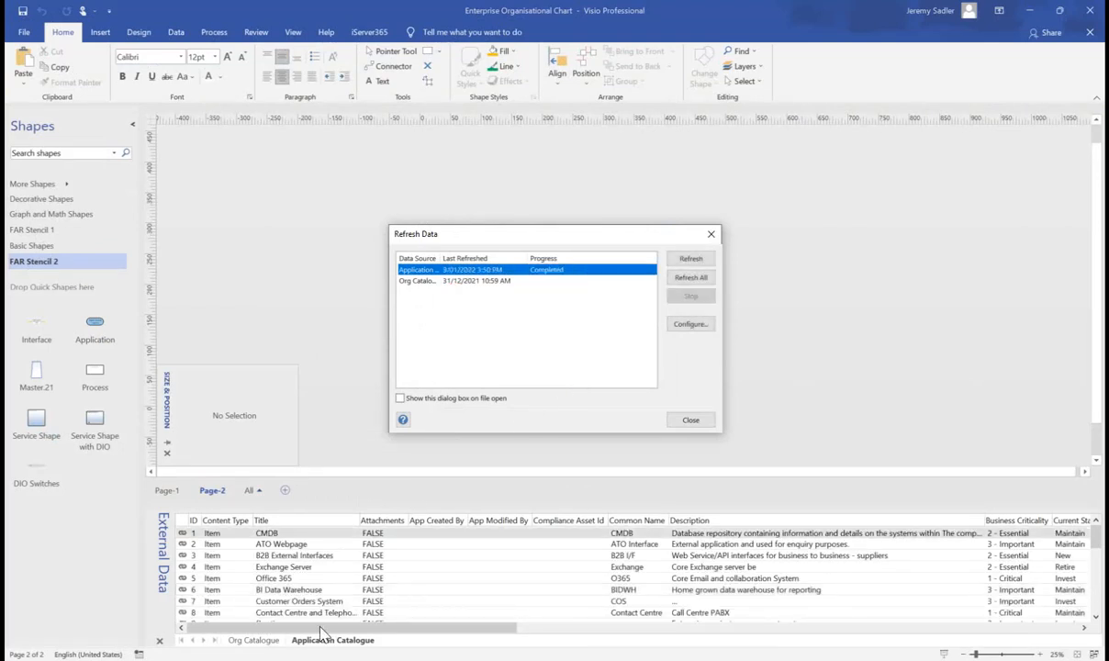
pyautogui.click(689, 419)
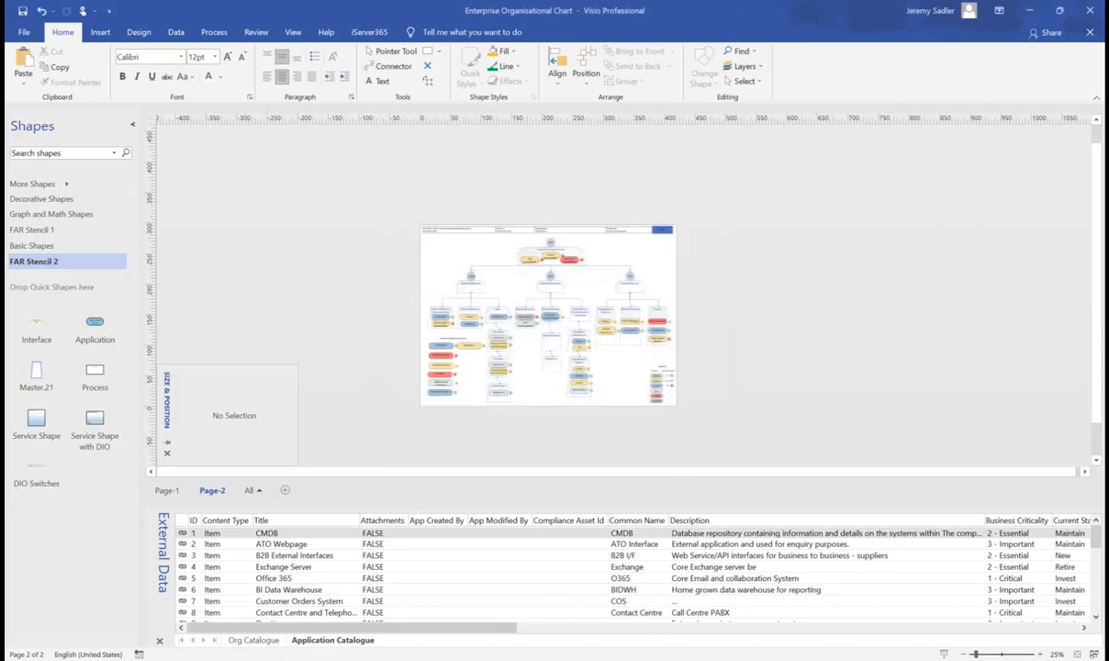
pyautogui.moveTo(445, 628); pyautogui.dragTo(871, 630)
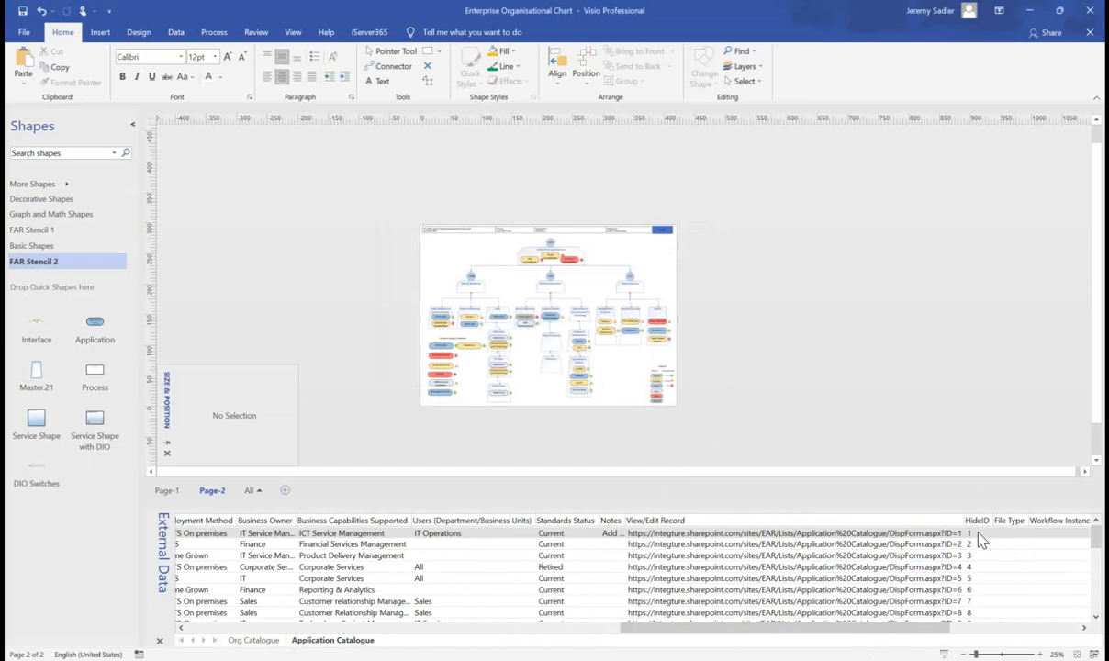
pyautogui.moveTo(886, 629); pyautogui.dragTo(420, 633)
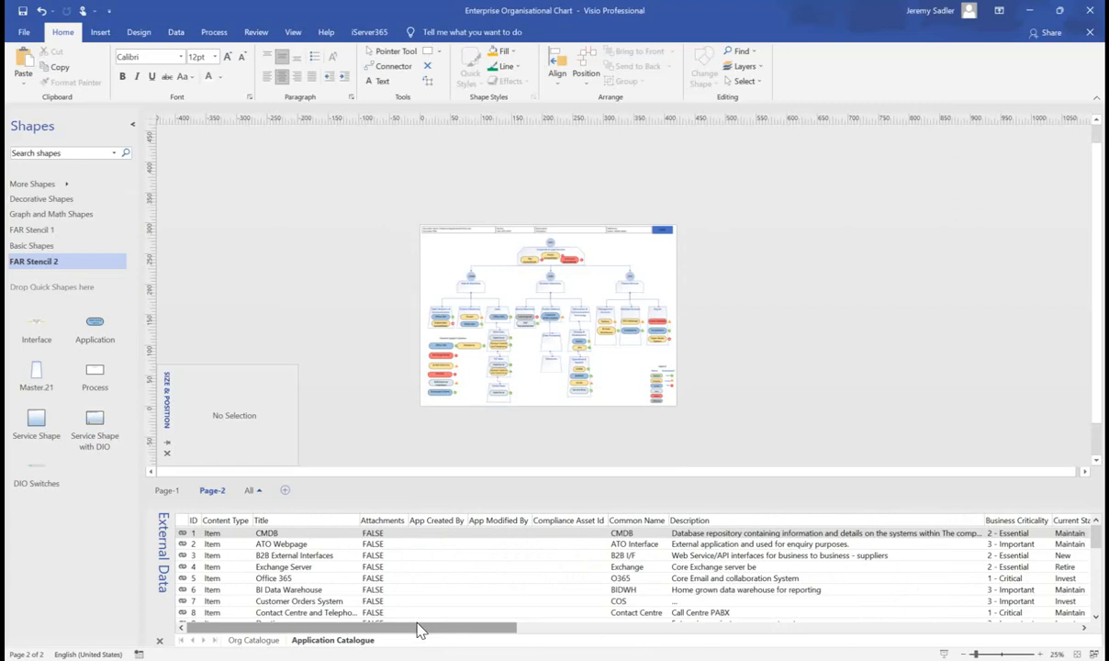
# - Configure the View/Edit Record column of the Application Catalogue data as a String hyperlink
pyautogui.rightClick(387, 555)
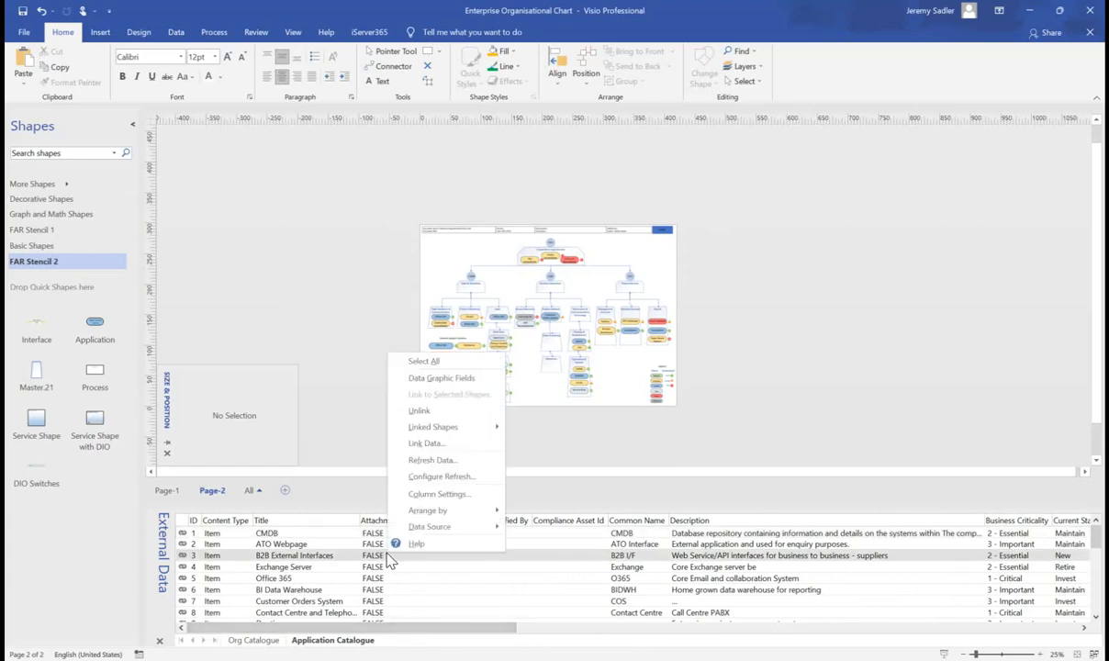
pyautogui.click(441, 496)
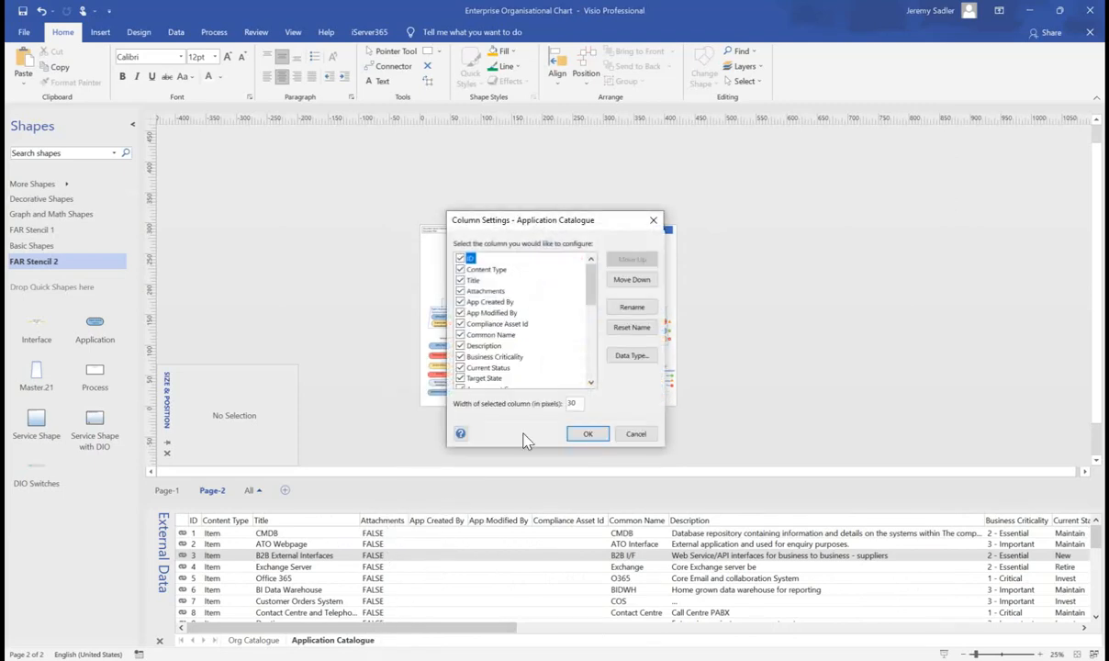
pyautogui.moveTo(589, 277); pyautogui.dragTo(591, 335)
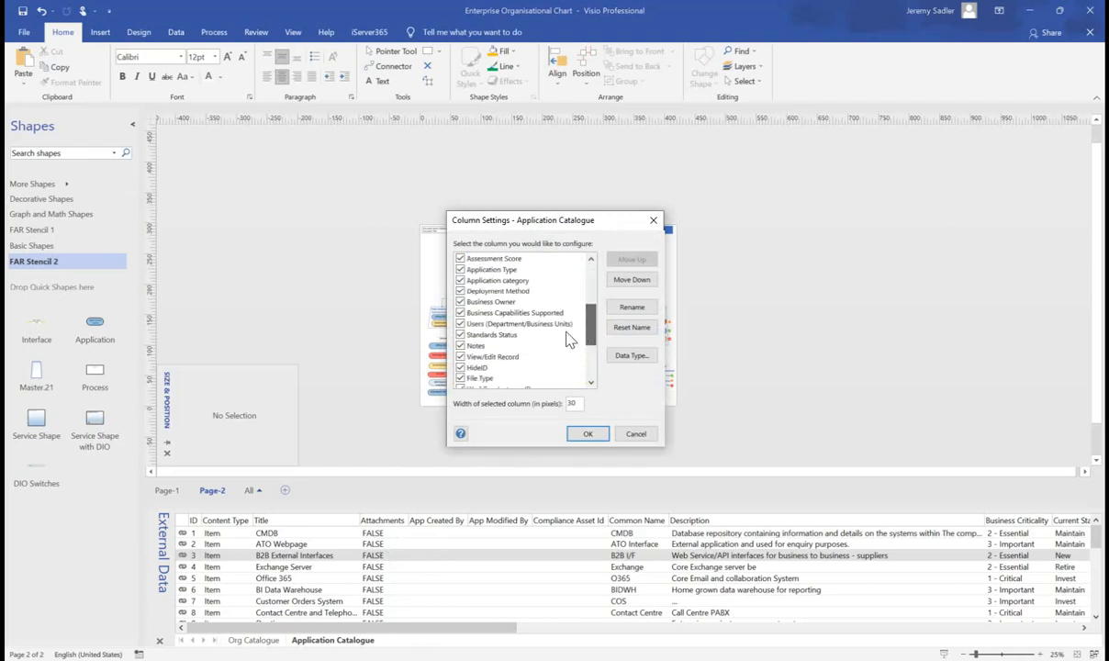
pyautogui.click(498, 357)
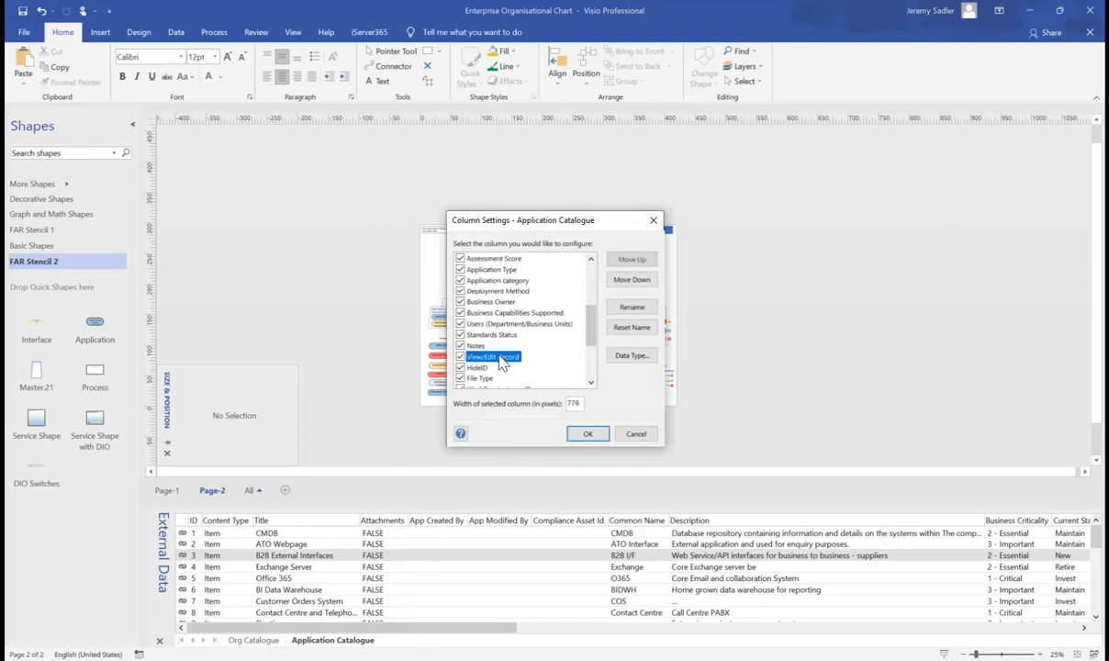
pyautogui.click(632, 356)
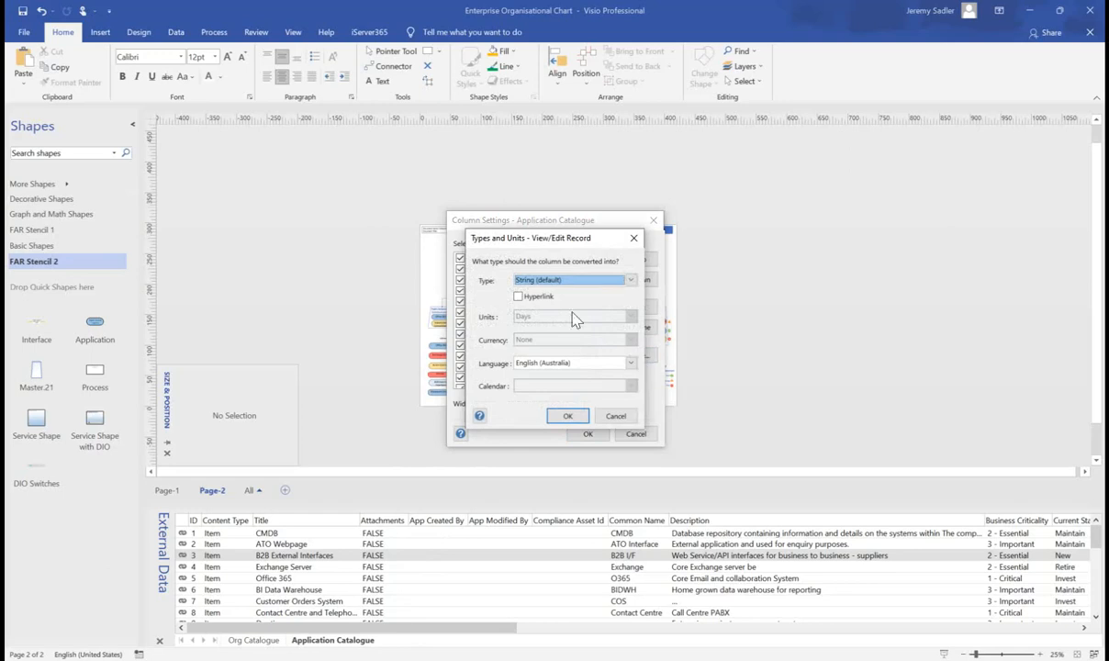
pyautogui.click(567, 415)
pyautogui.click(586, 435)
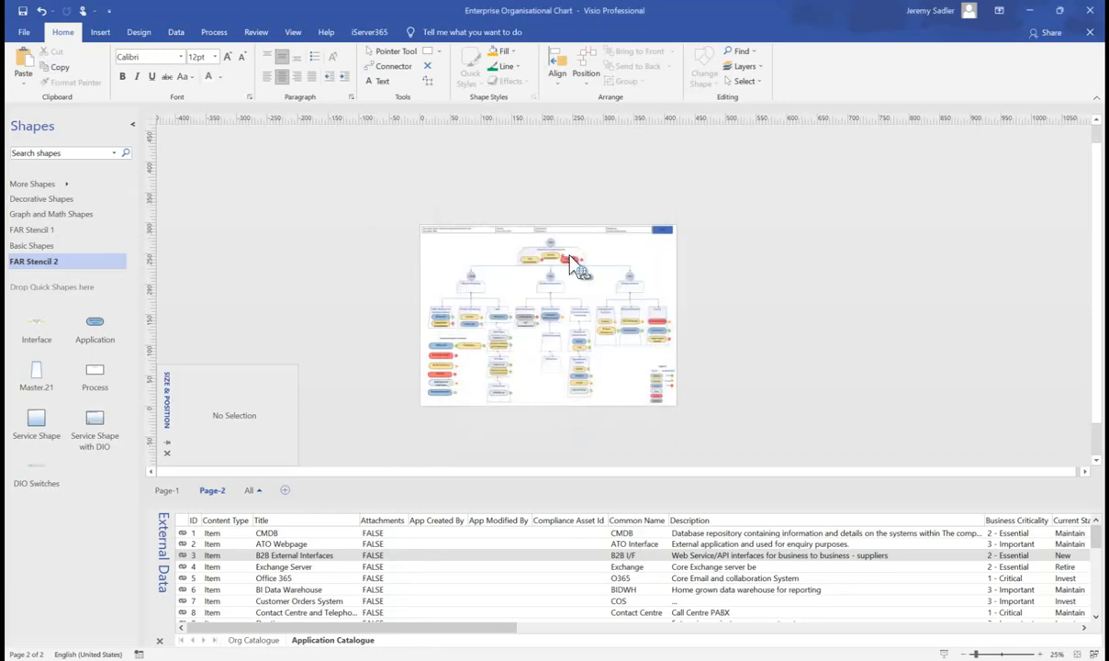
# - Save the organisational chart, switch back to its browser view, and dismiss the opening notice
pyautogui.scroll(4, 537, 240)
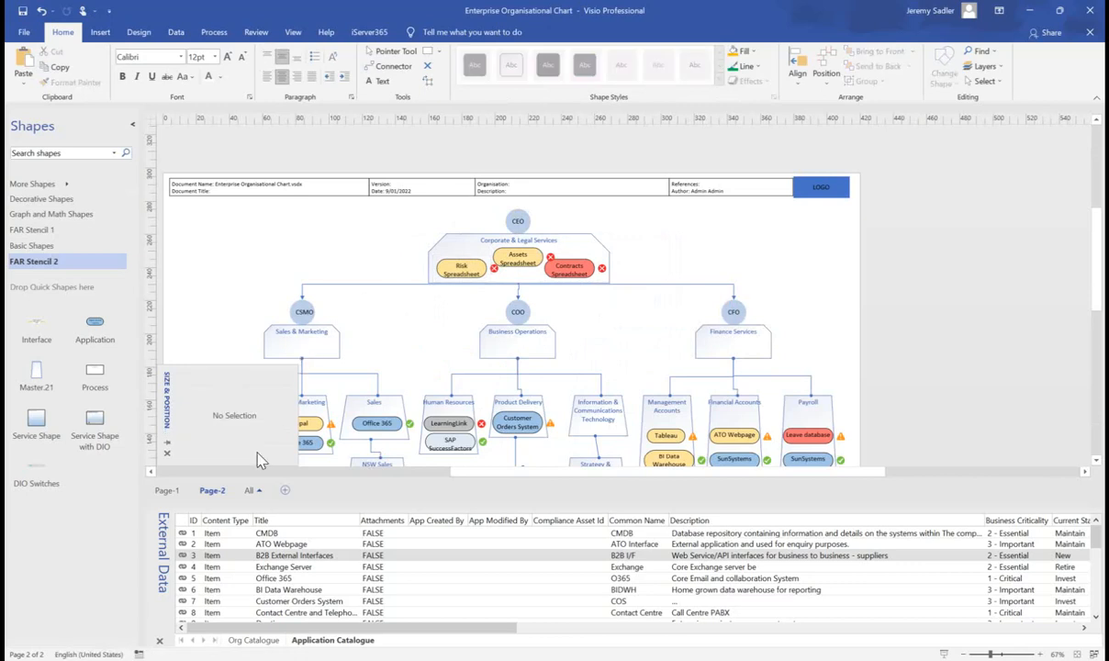
pyautogui.click(22, 11)
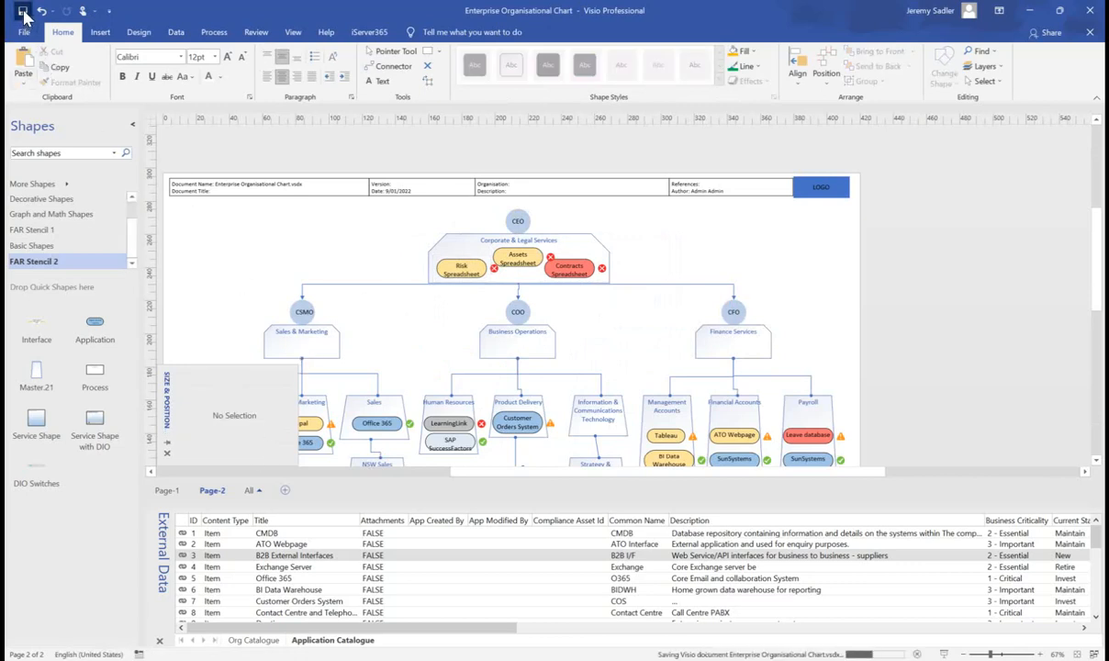
pyautogui.click(1029, 13)
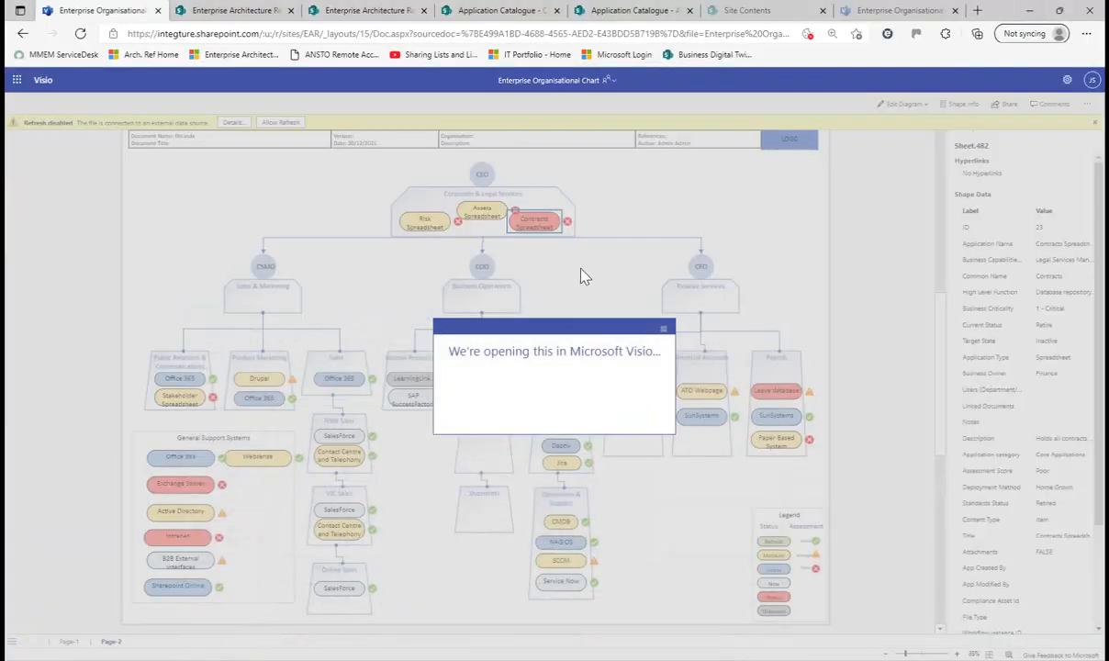
pyautogui.click(663, 327)
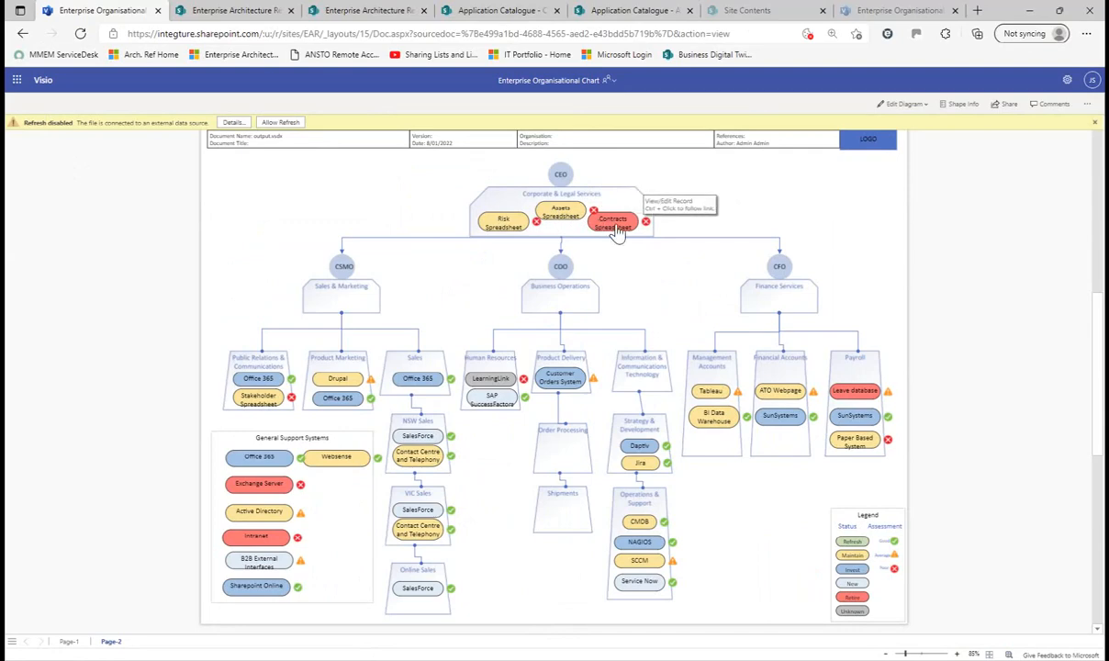
# - Follow the View/Edit Record link on the Contracts Spreadsheet shape, view its record, and return to the diagram
pyautogui.keyDown('ctrl'); pyautogui.click(613, 227); pyautogui.keyUp('ctrl')
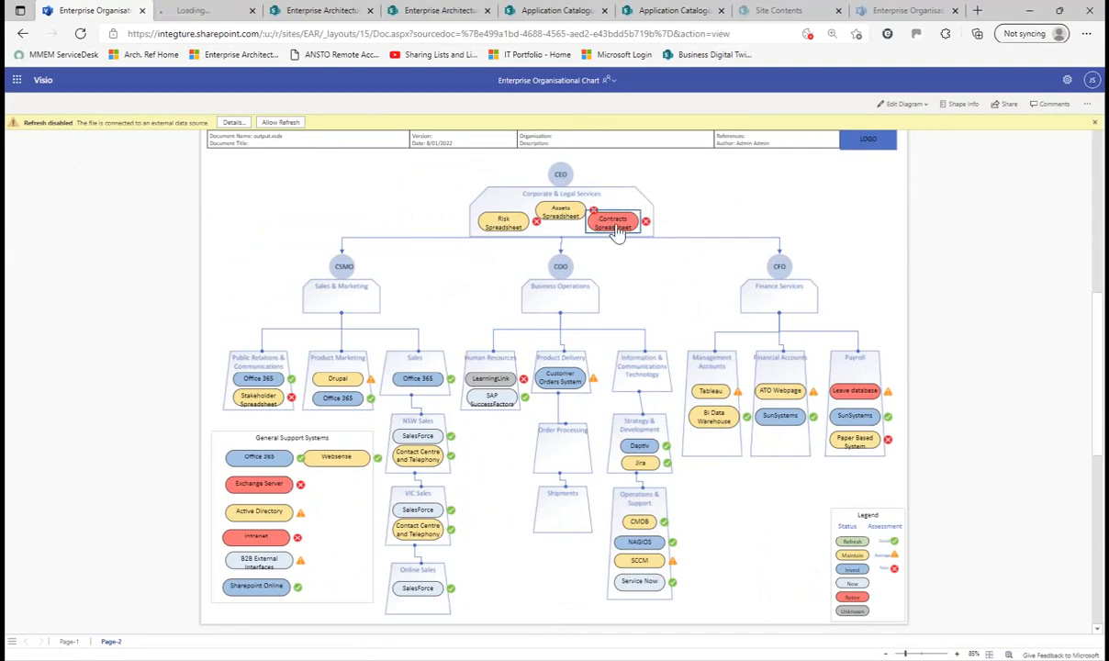
pyautogui.click(186, 14)
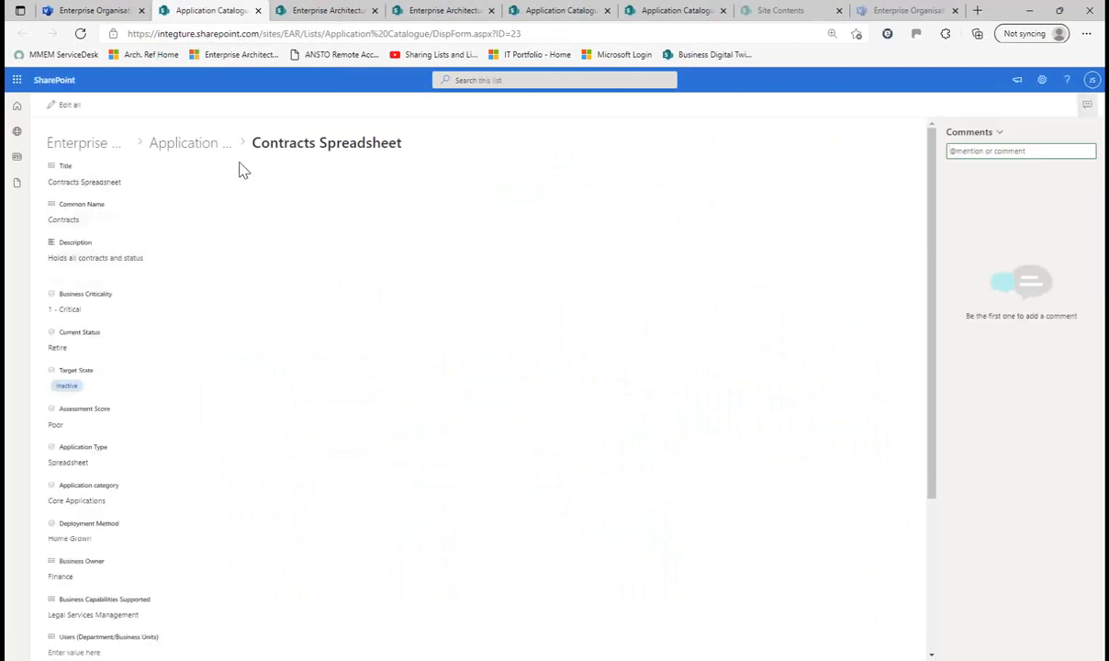
pyautogui.click(191, 144)
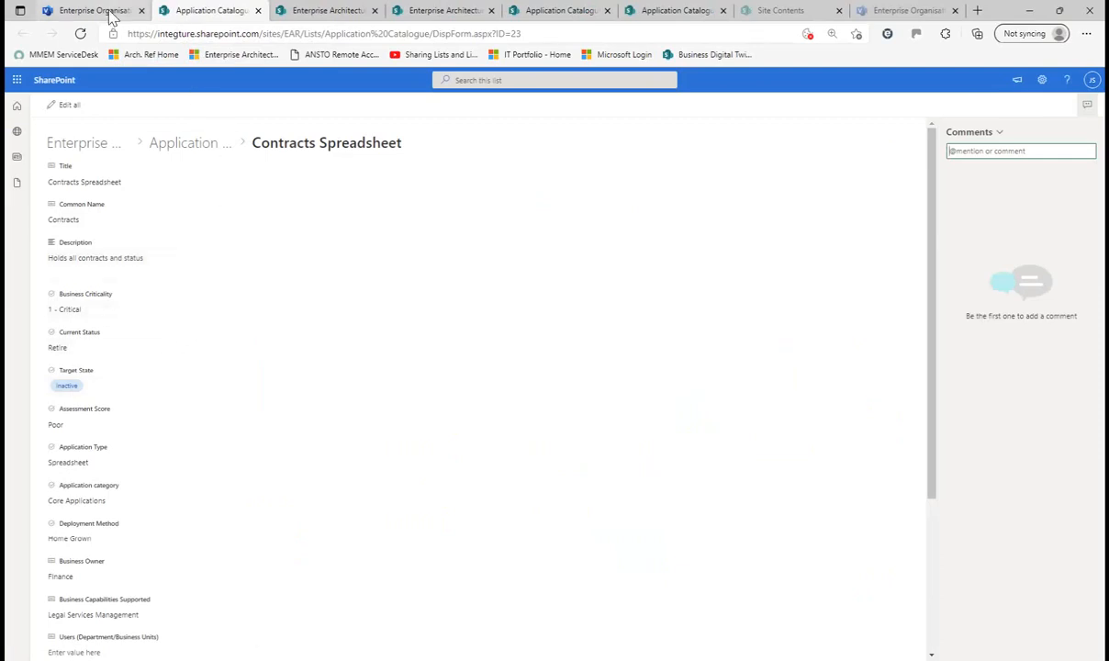
pyautogui.click(109, 13)
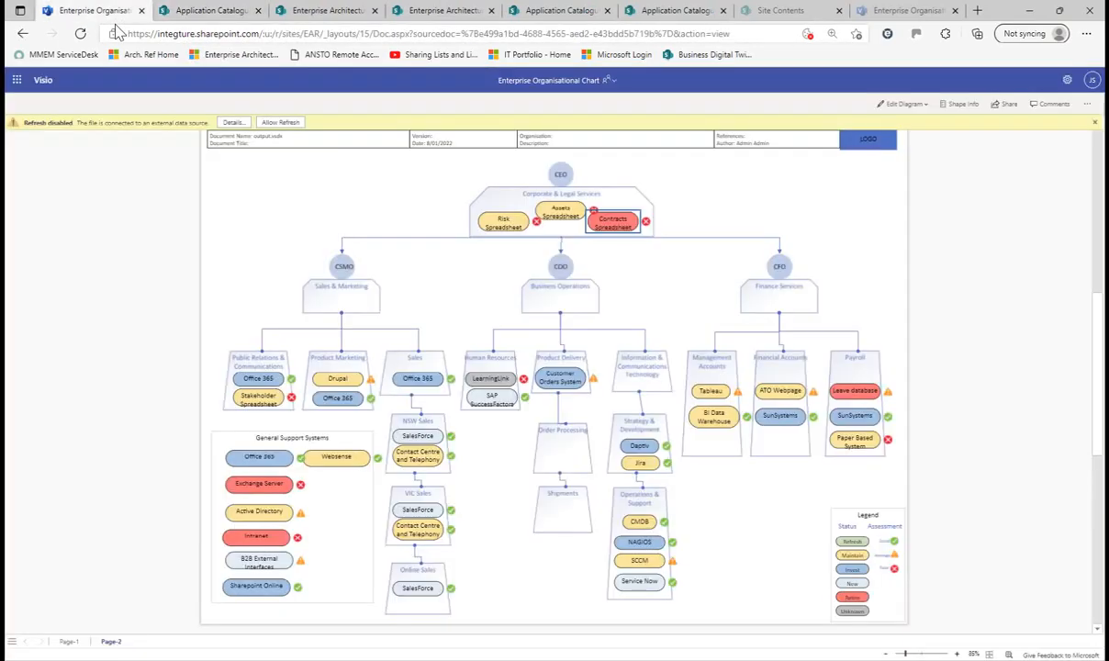